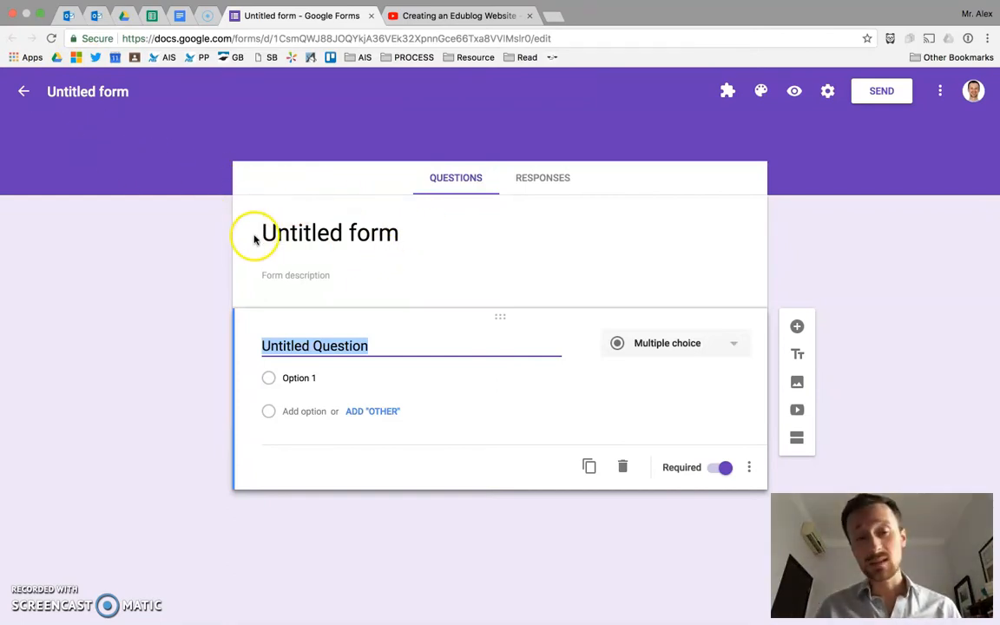
Step: Title the form "TV Shows" and give the form file the same name
left_click(288, 232)
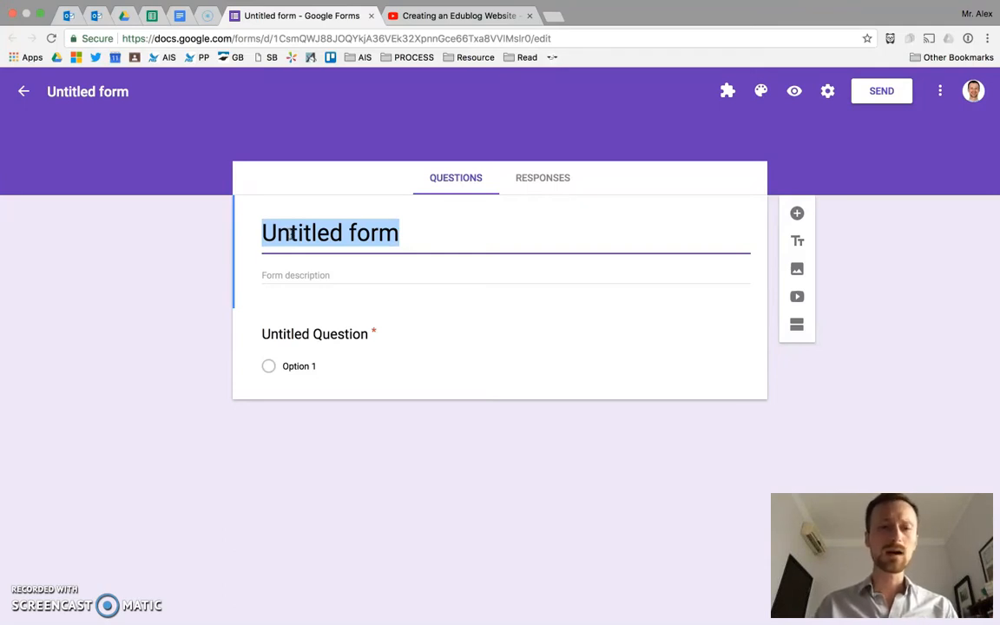
type("Tv Shows")
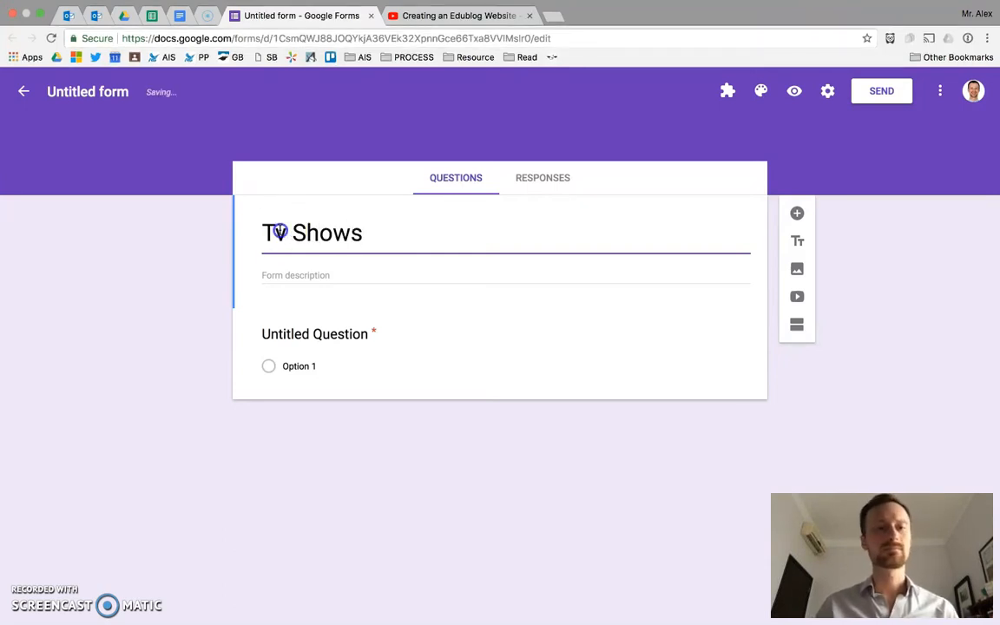
type("V")
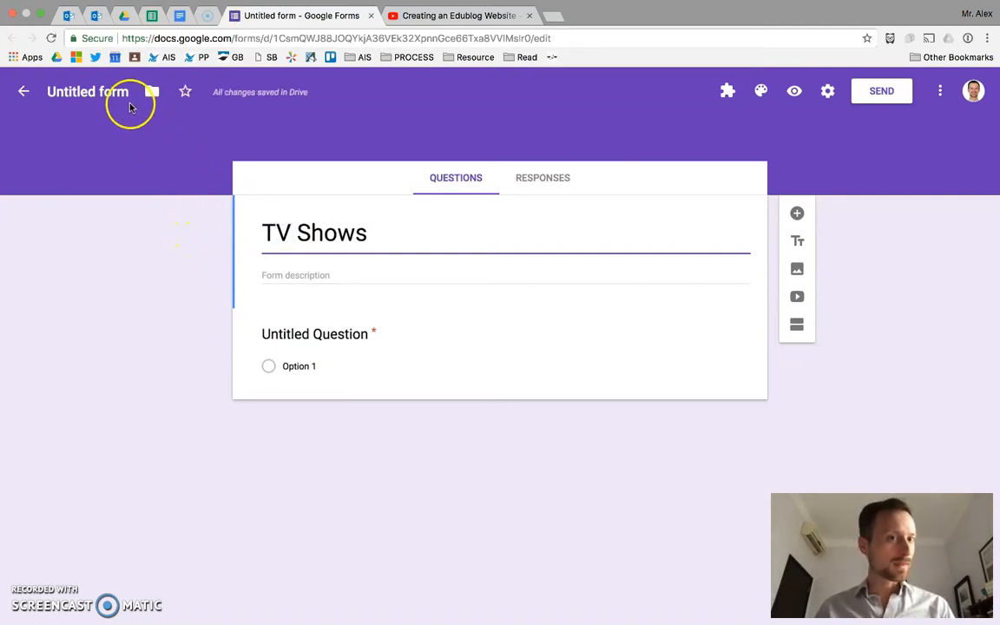
left_click(85, 93)
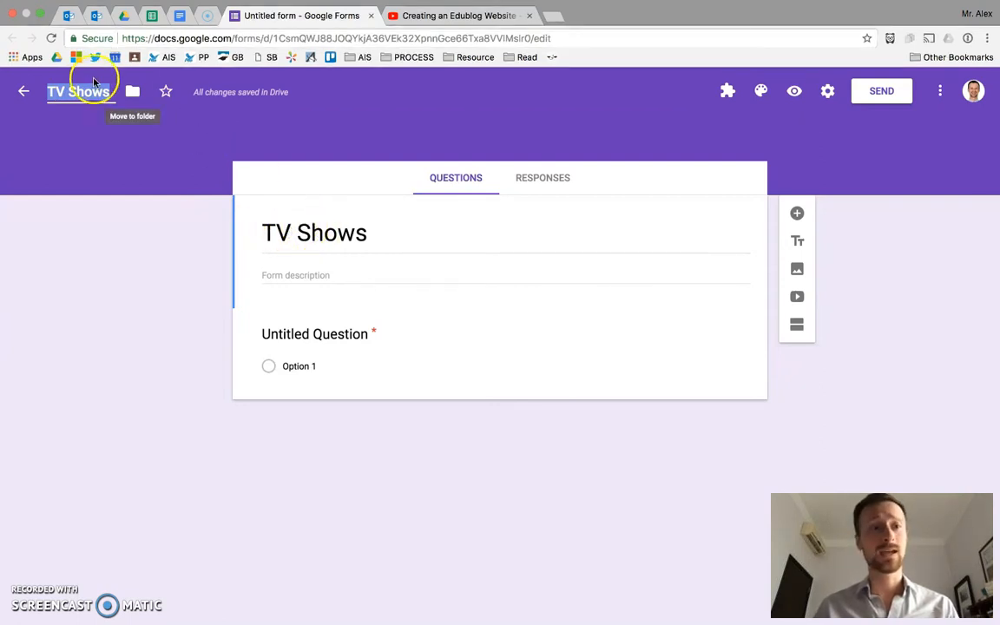
Step: Switch to Google Drive, check the form file's name in My Drive, and return to the form editor
left_click(124, 15)
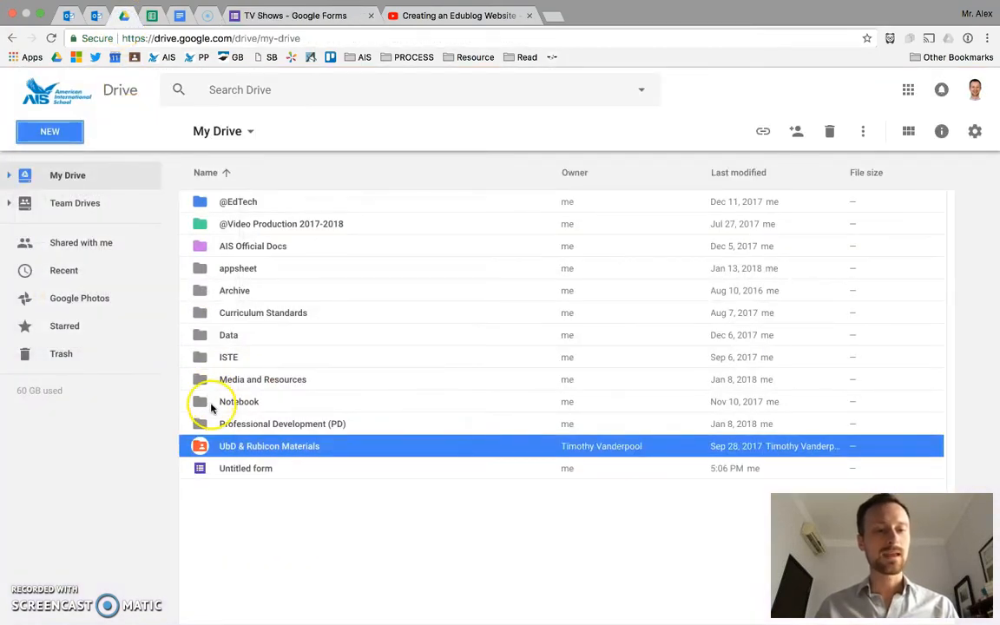
left_click(224, 471)
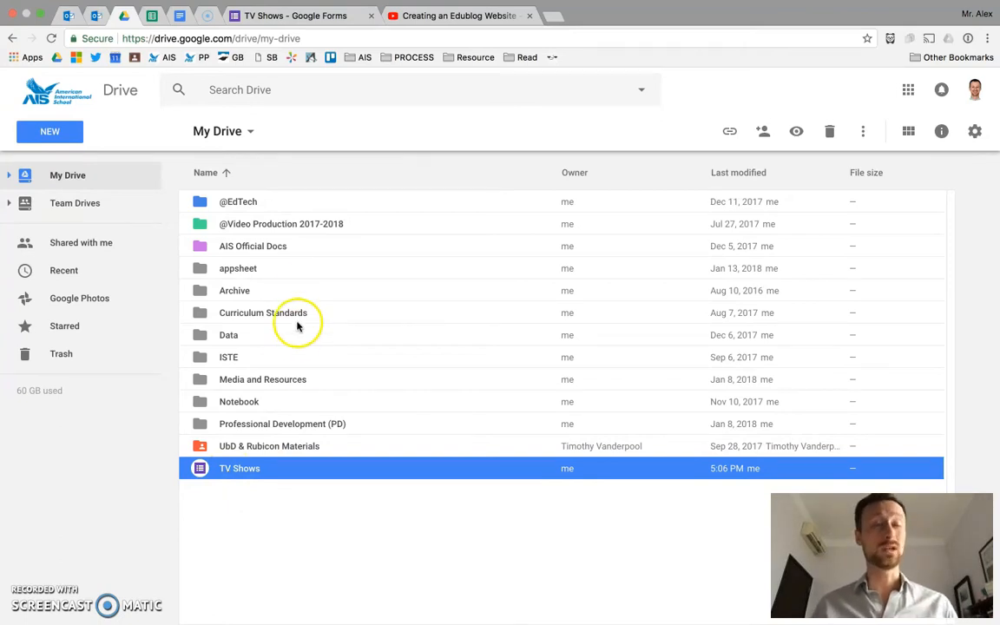
left_click(275, 24)
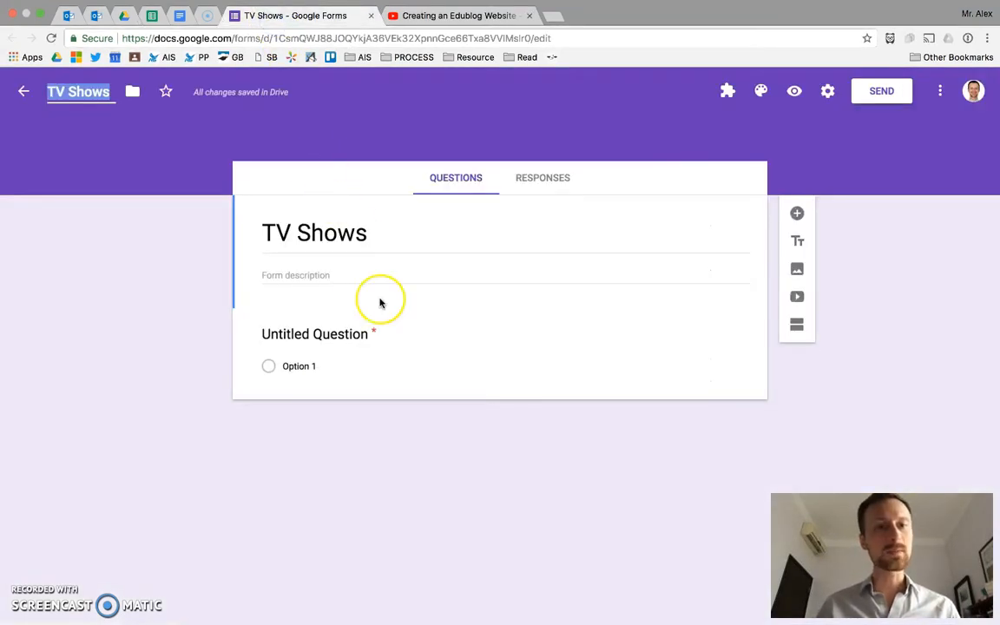
Step: Switch to the Keynote presentation, highlight the Getting Started bullet about question types, and return to the form
key("ctrl+Right")
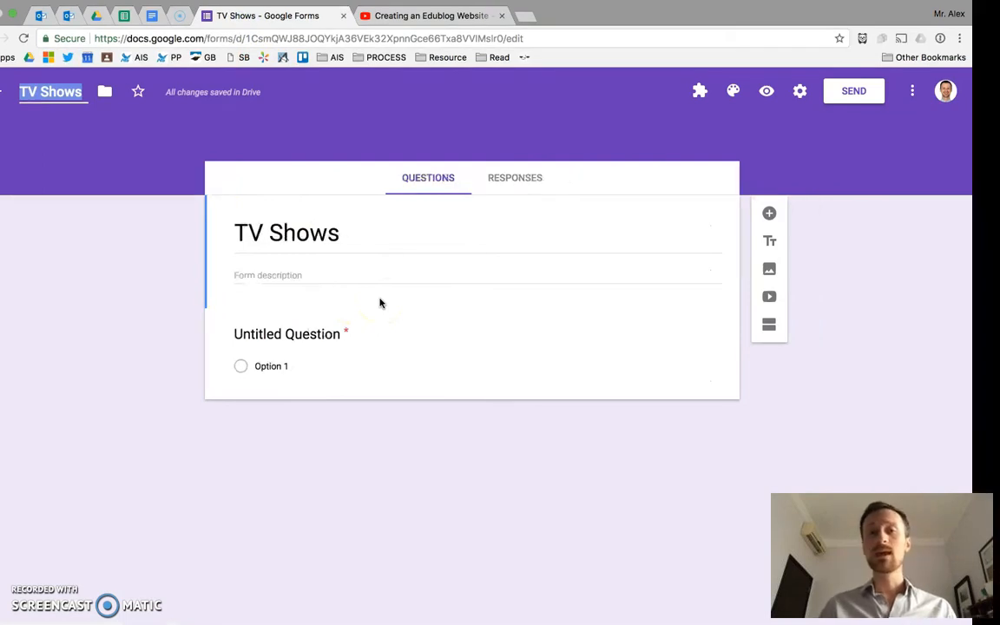
triple_click(200, 262)
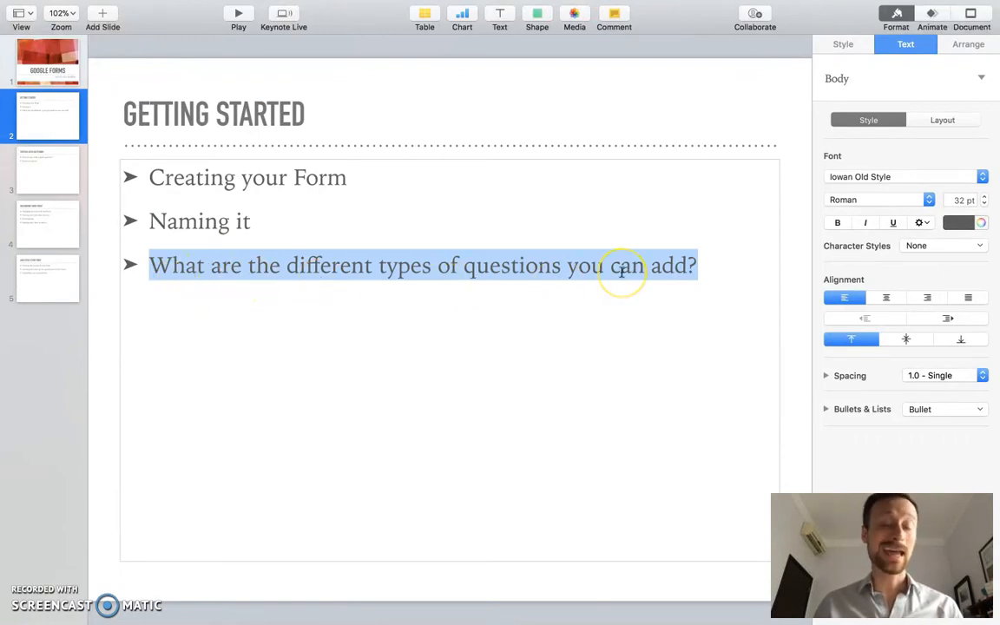
key("ctrl+Left")
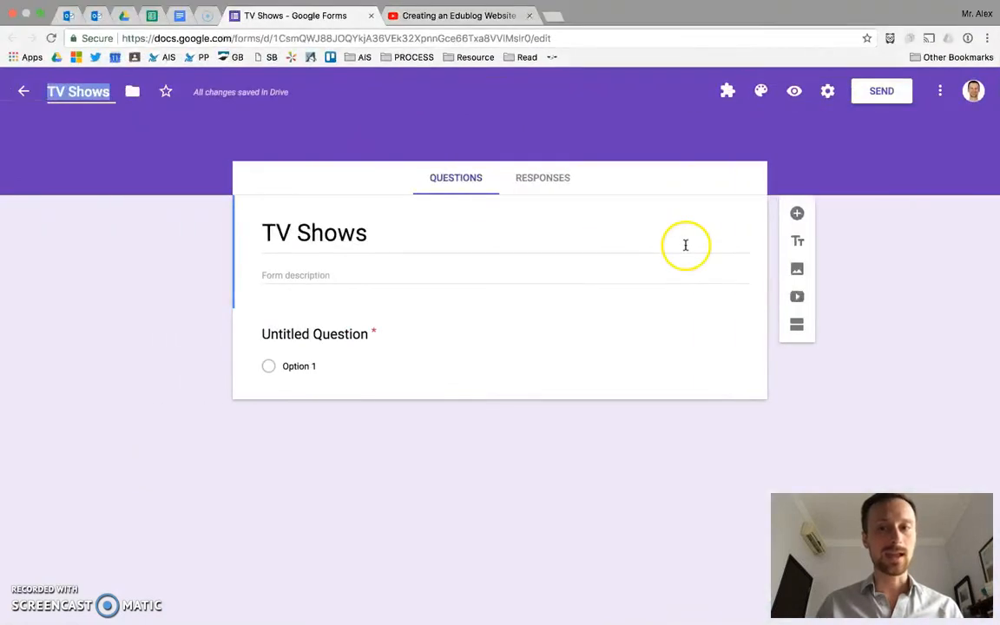
Step: Add a blank question to the form and delete it together with the default Untitled Question
left_click(797, 214)
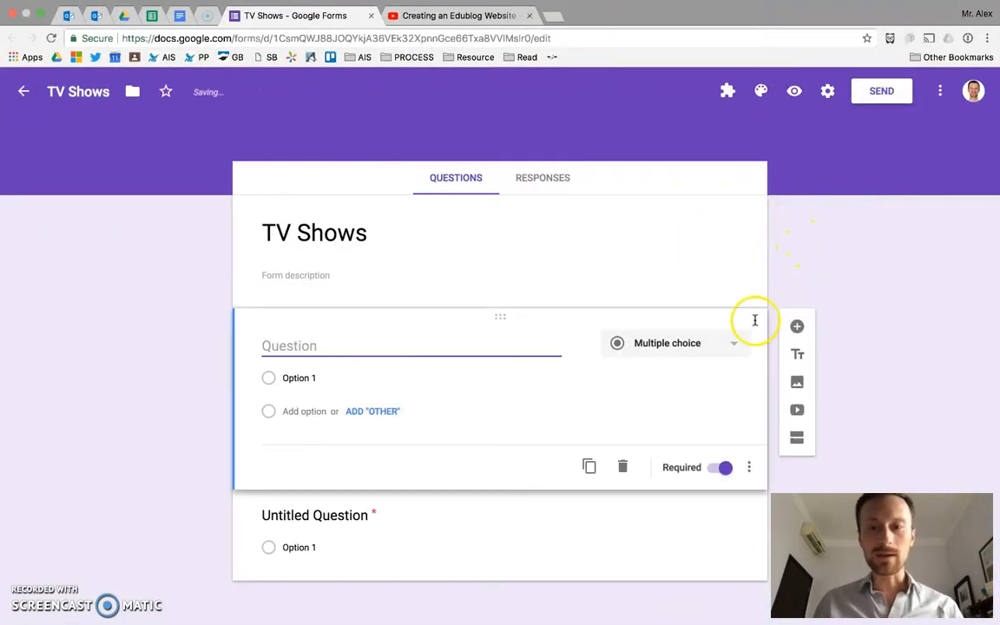
left_click(623, 467)
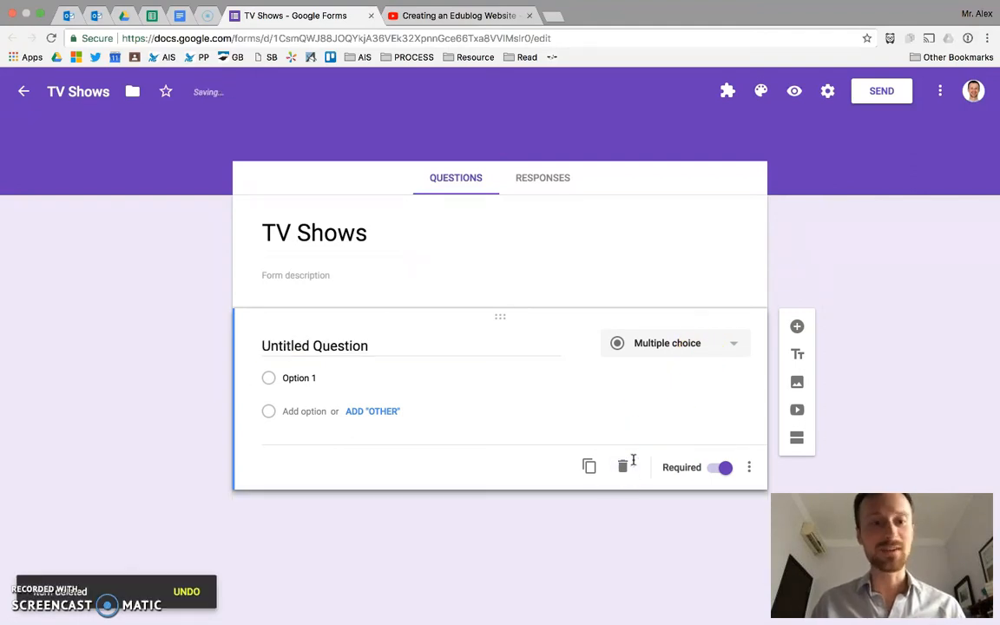
left_click(623, 466)
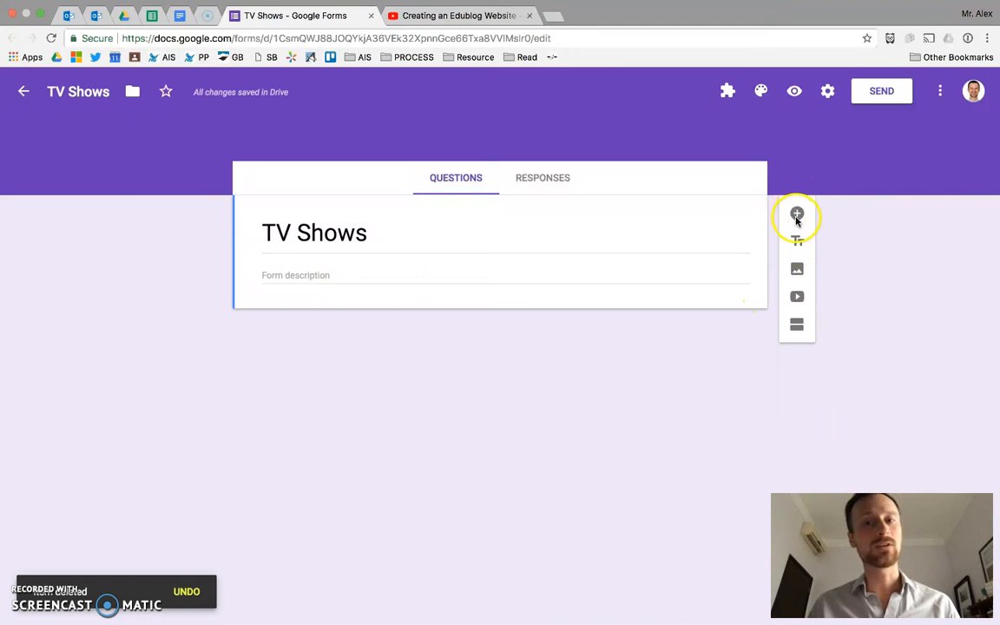
Step: Add a new Short answer question reading "What's your favorite show?"
left_click(798, 215)
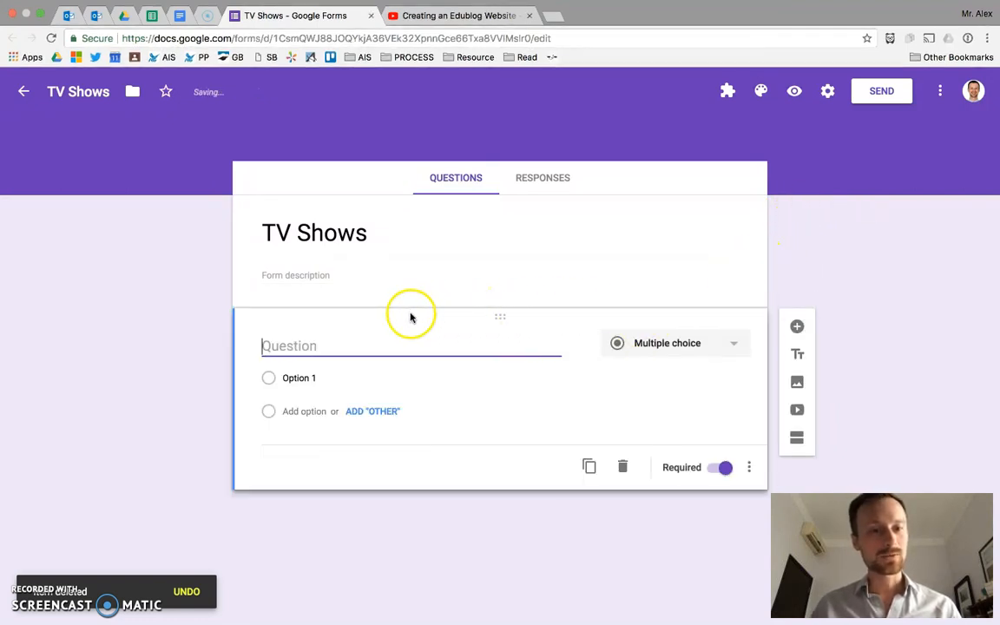
left_click(501, 317)
mouse_move(502, 317)
left_mouse_down()
mouse_move(501, 301)
mouse_move(498, 326)
mouse_move(493, 258)
mouse_move(495, 352)
mouse_move(507, 321)
mouse_move(490, 321)
mouse_move(504, 301)
left_mouse_up()
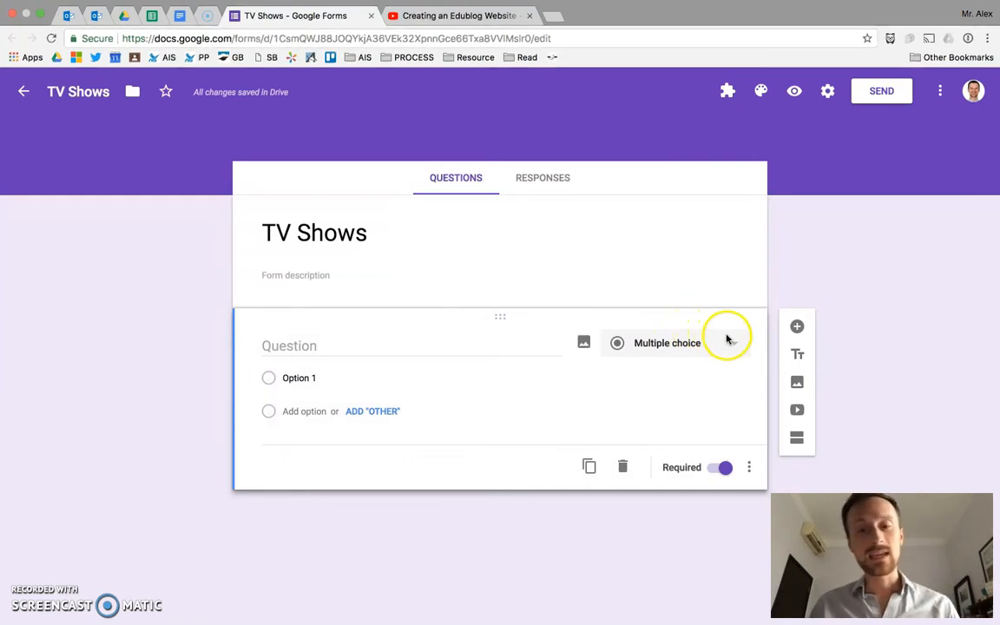
left_click(676, 348)
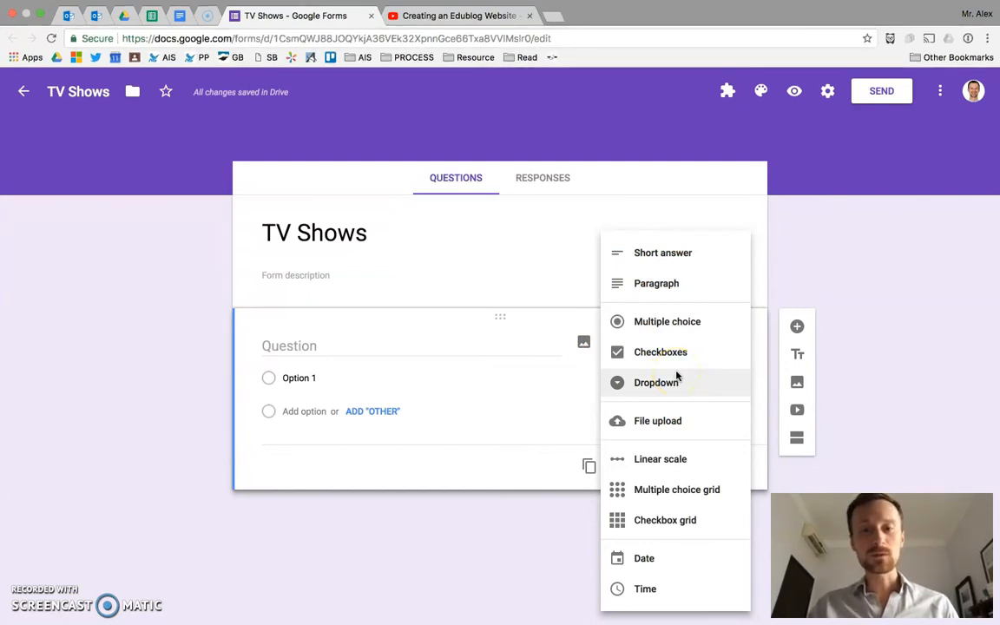
left_click(698, 252)
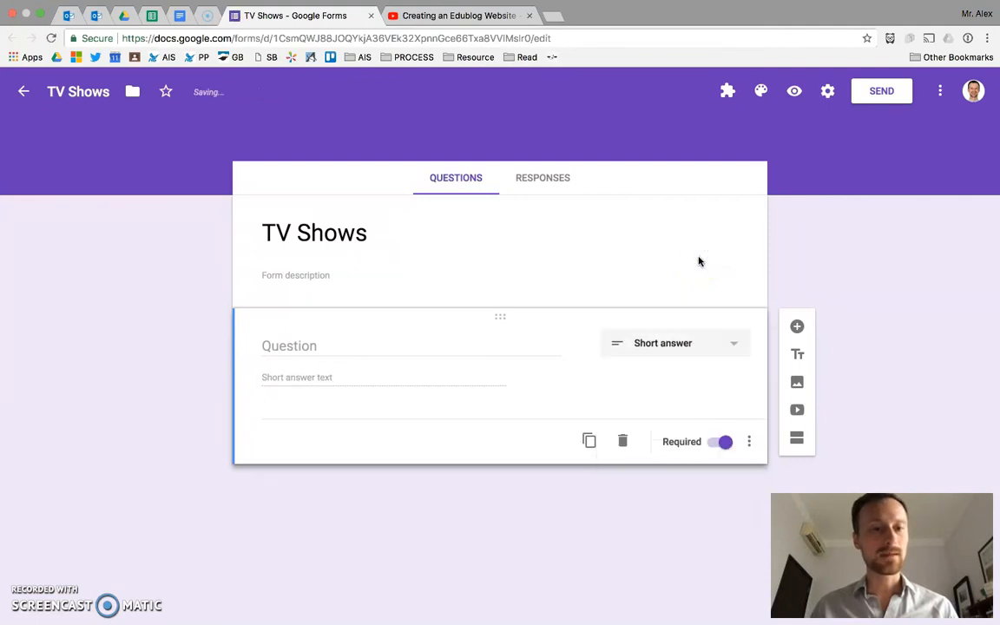
left_click(431, 345)
type("What's your fa")
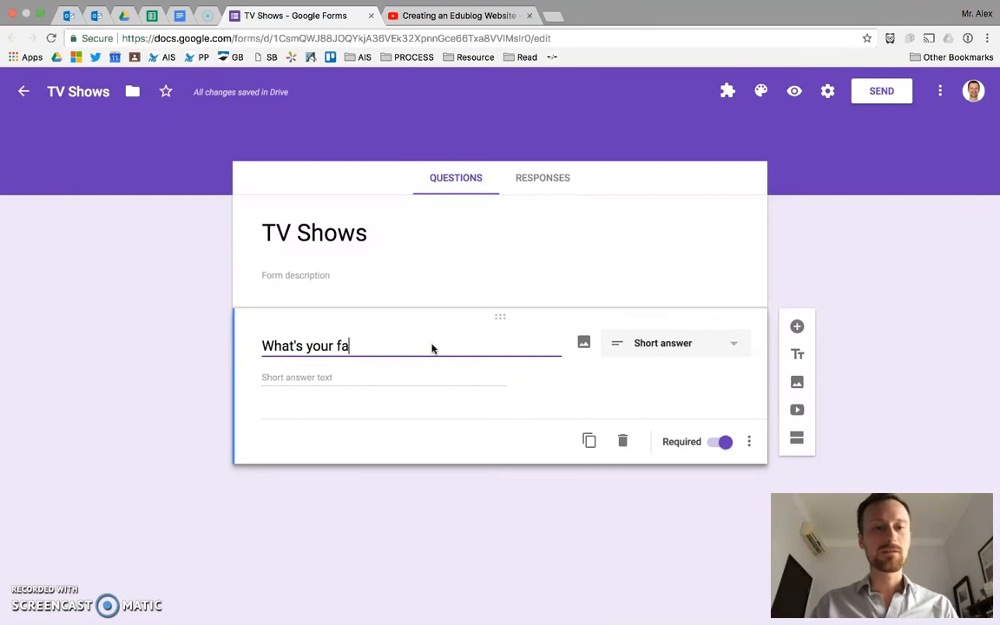
left_click(391, 380)
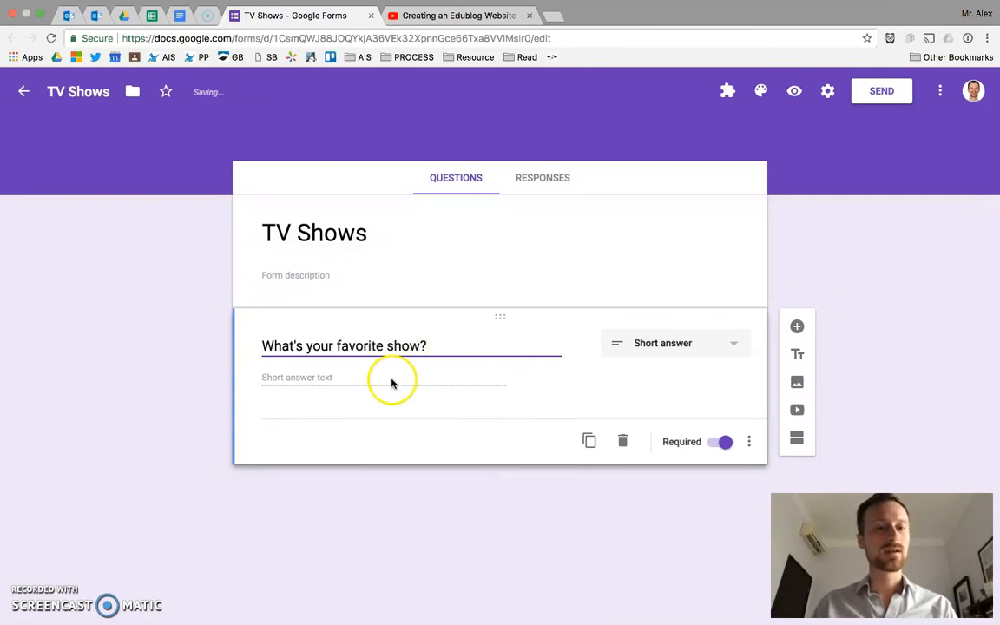
left_click(283, 383)
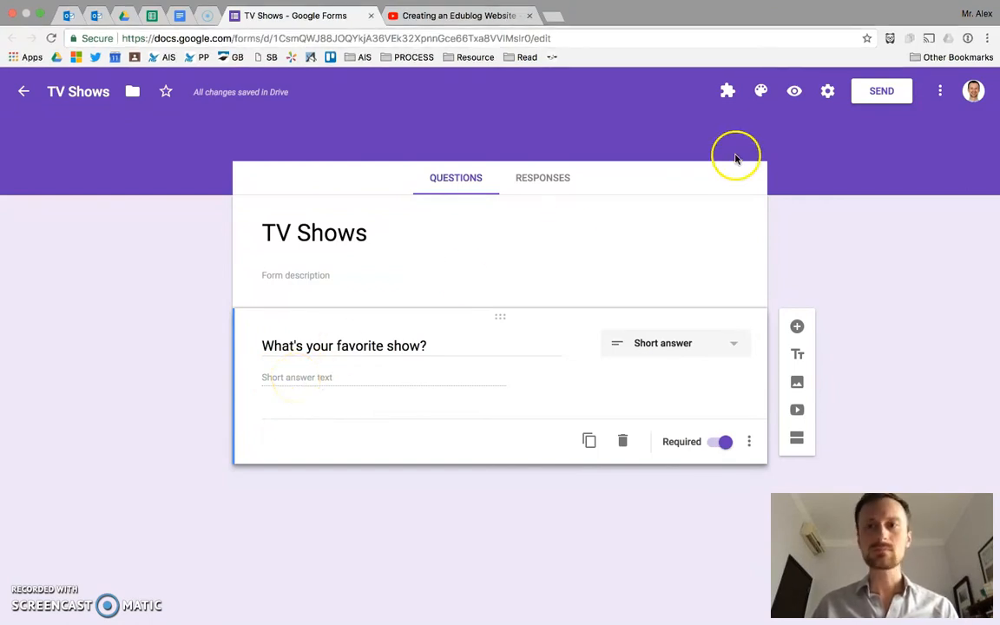
Step: Preview the form, try the short answer field with "I like Bleach.", and close the preview without submitting
left_click(796, 93)
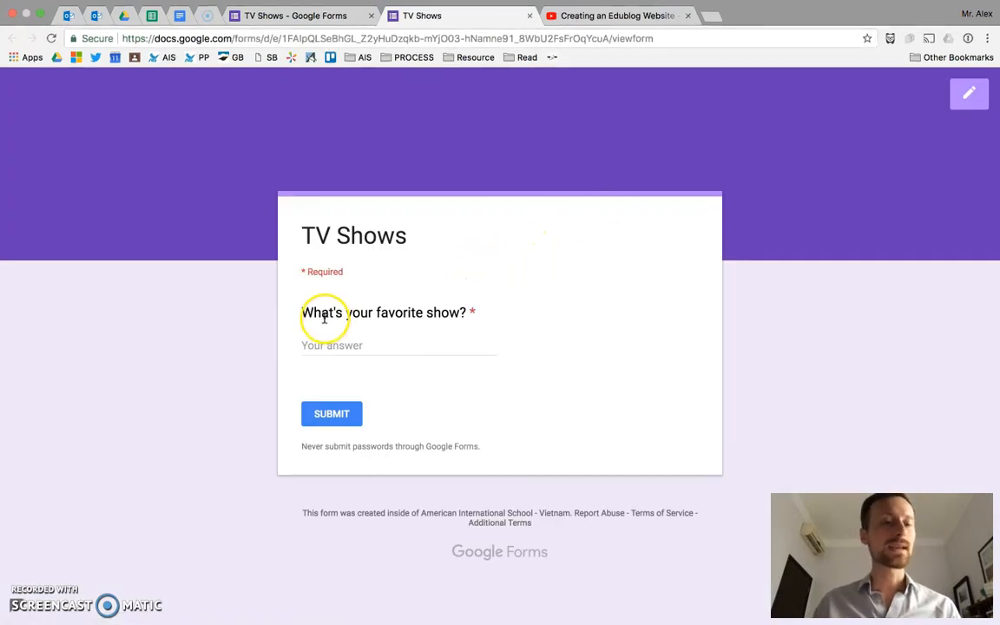
triple_click(323, 316)
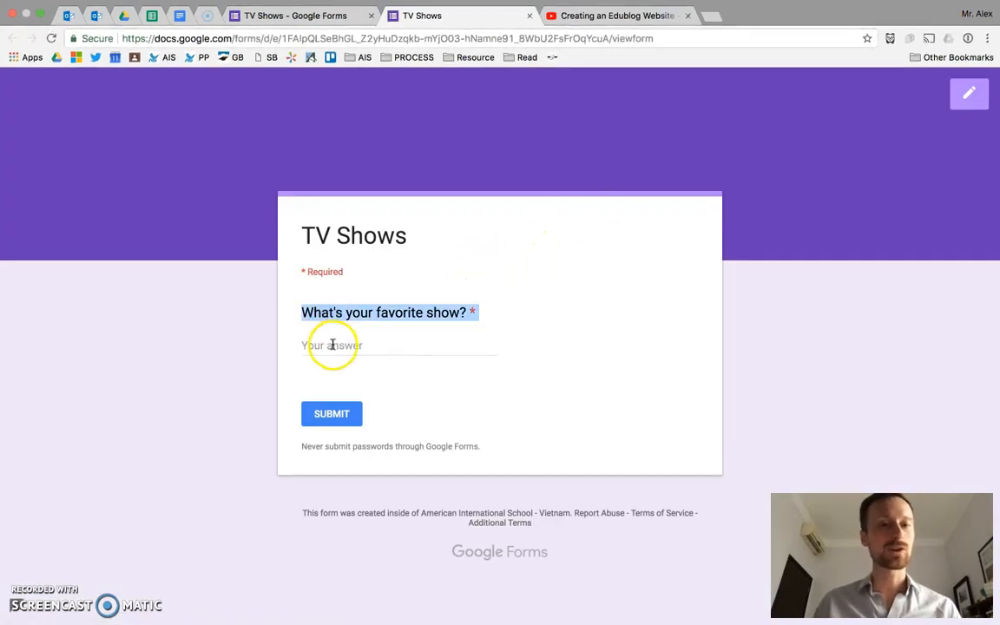
left_click(333, 345)
type("I")
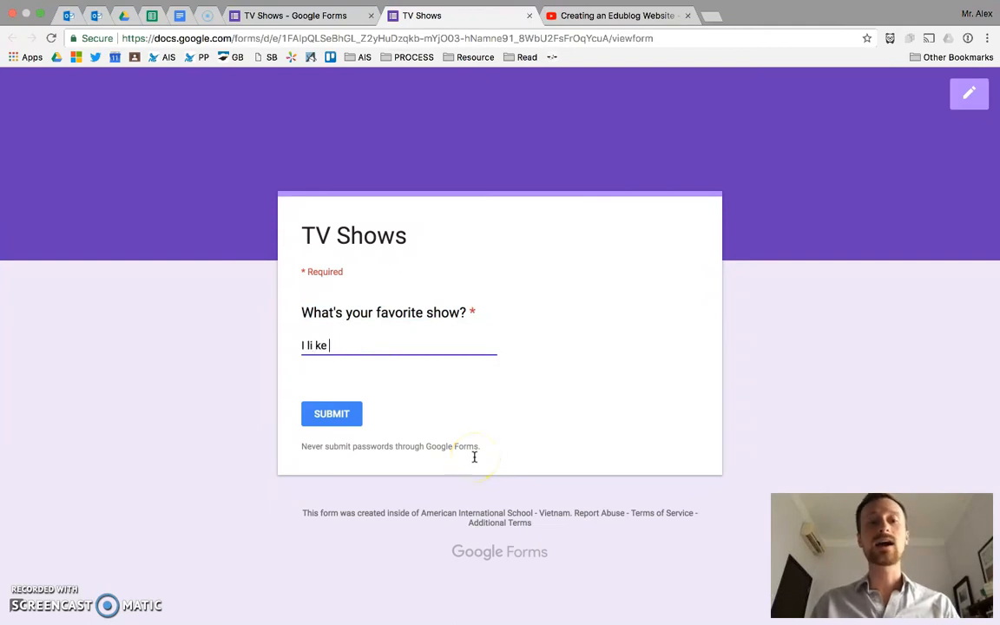
type(" like ani")
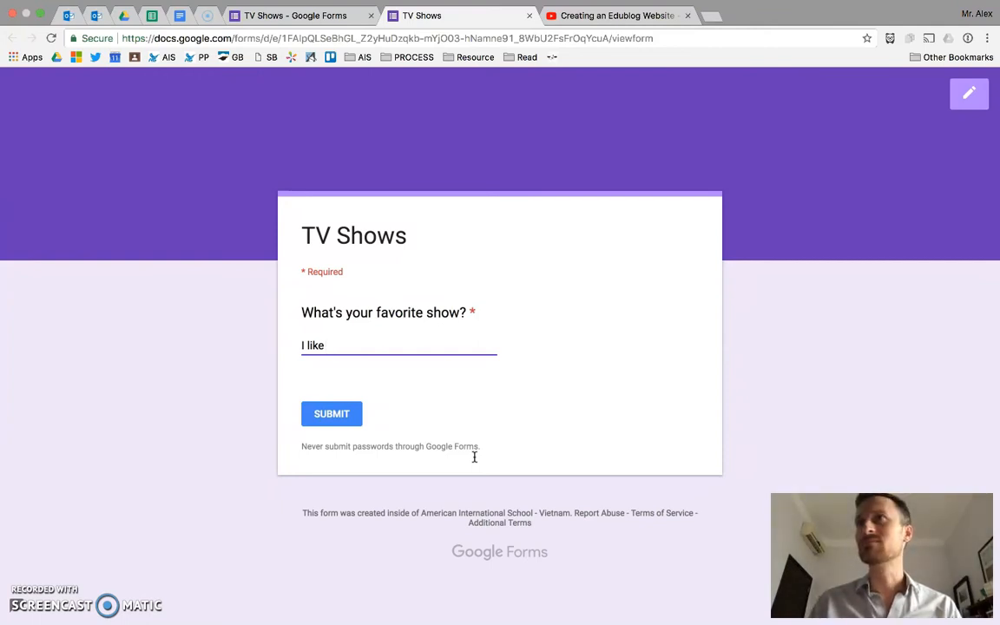
type("Bleach.")
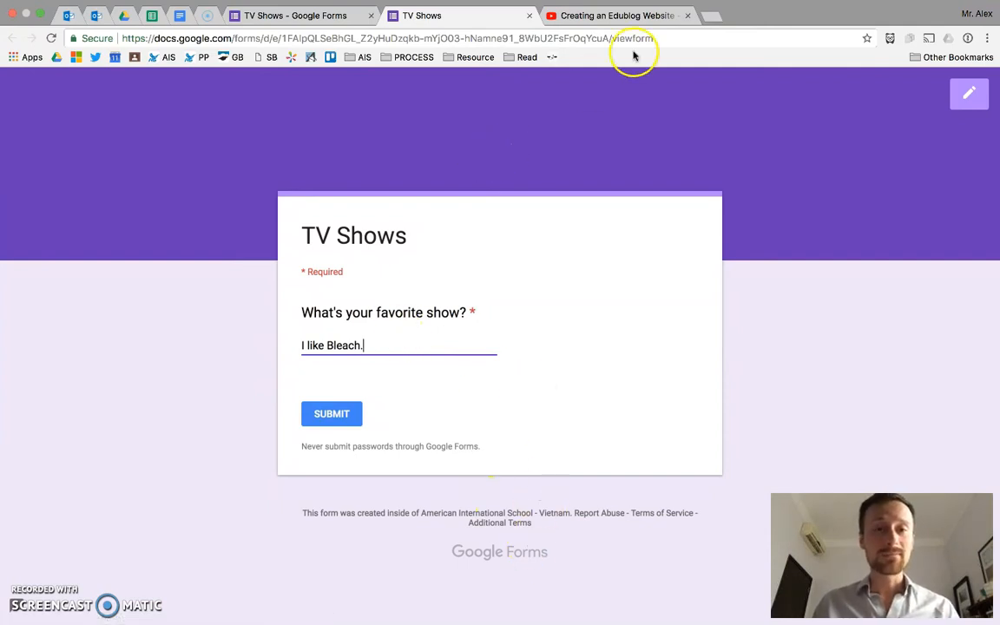
left_click(530, 15)
Step: Change the favorite show question's type to Paragraph
left_click(600, 216)
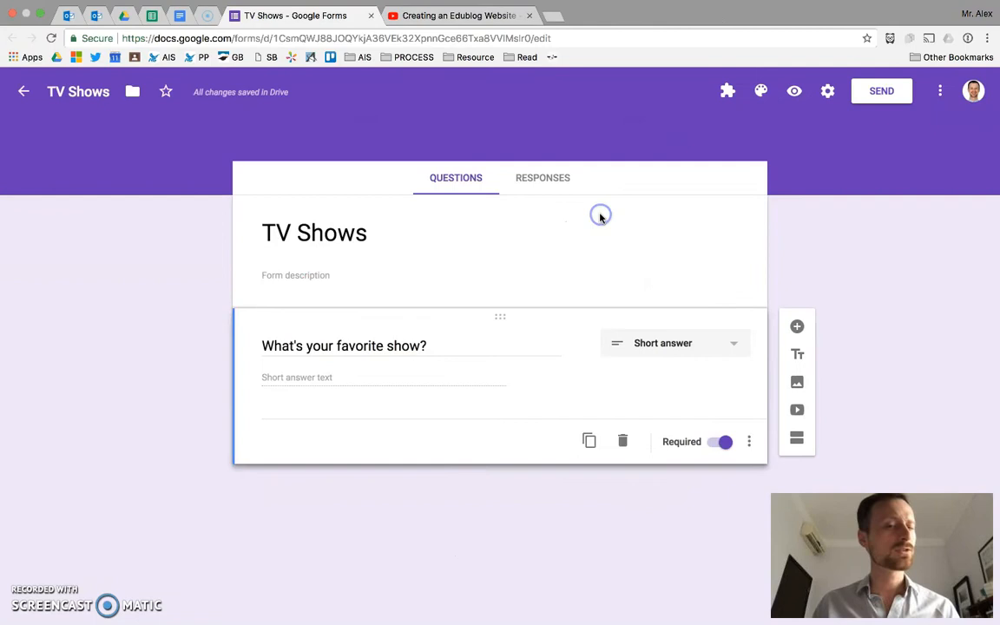
left_click(673, 342)
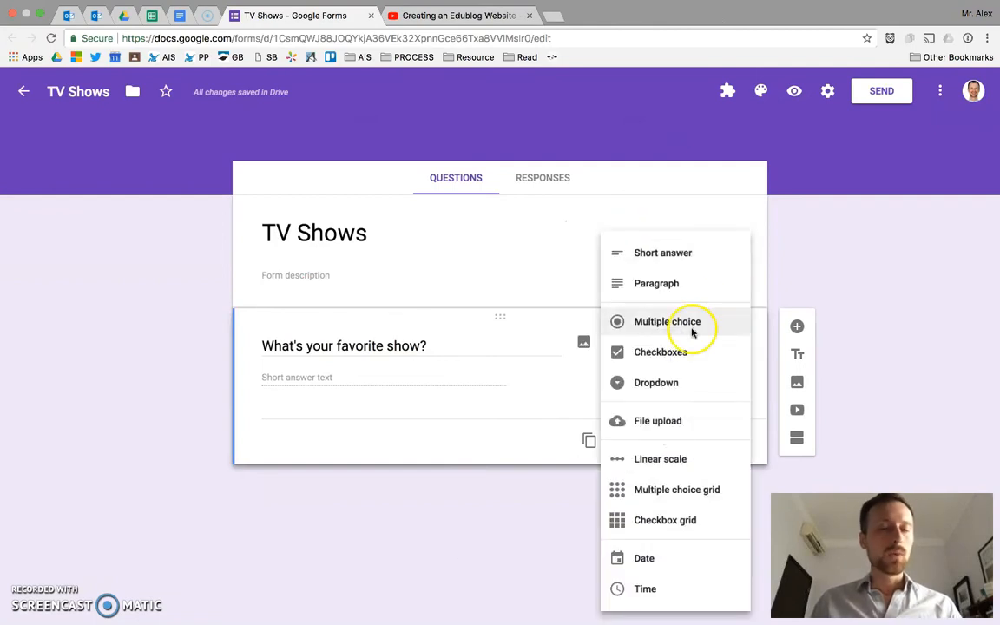
left_click(694, 284)
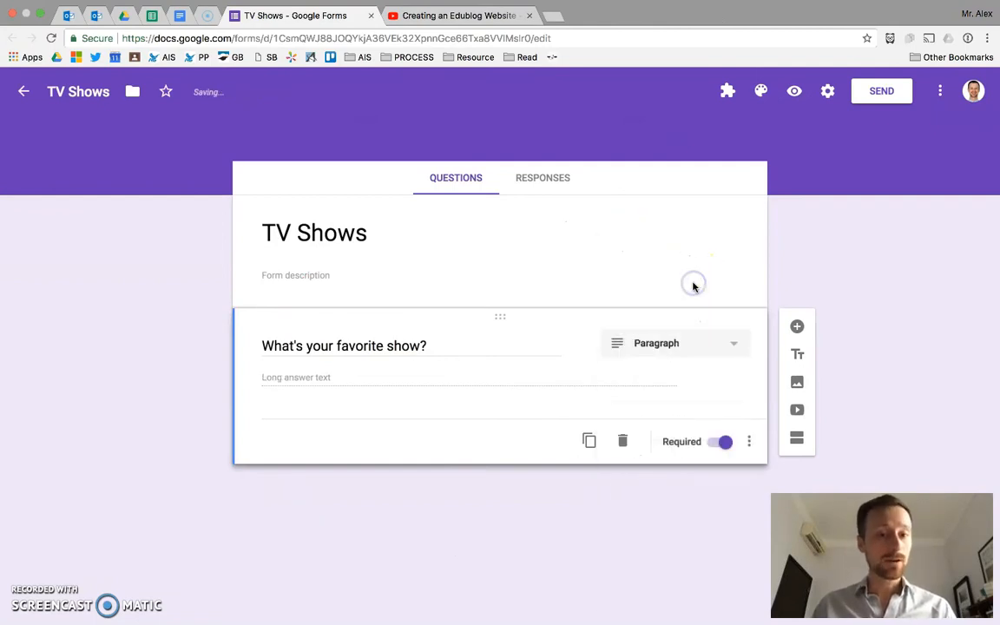
Step: Preview the form and test the paragraph field with a three-sentence answer ending in "One of my favorite shows is called Bleach, a Japanese animation."
left_click(795, 92)
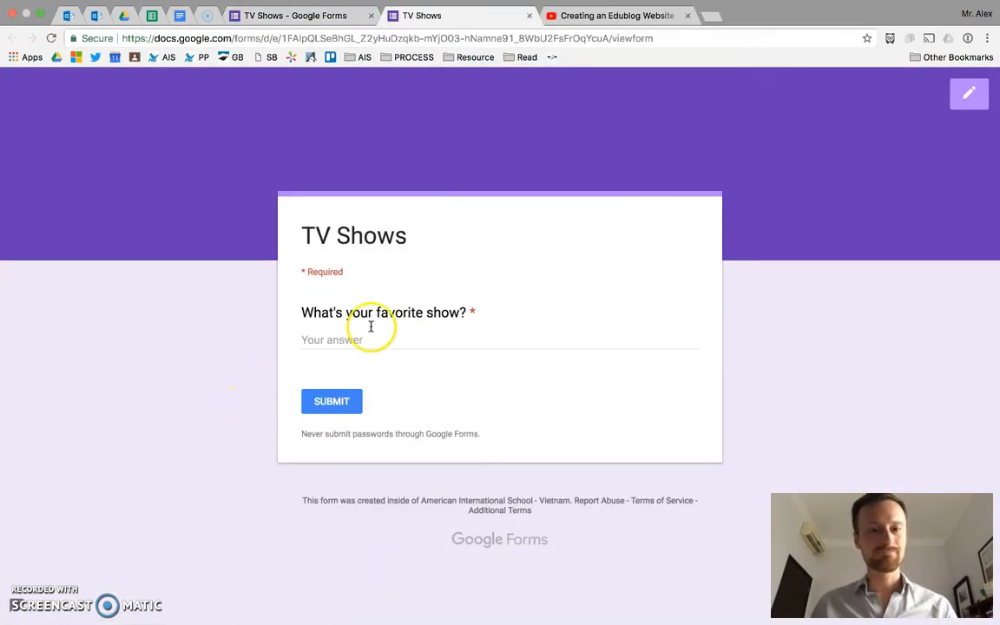
left_click(371, 338)
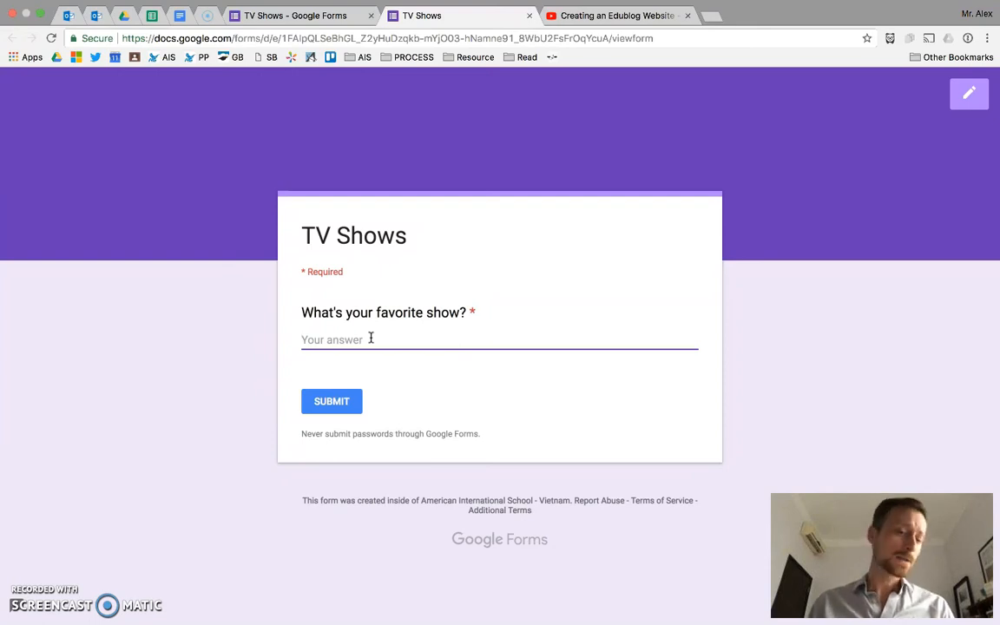
type("Hm,")
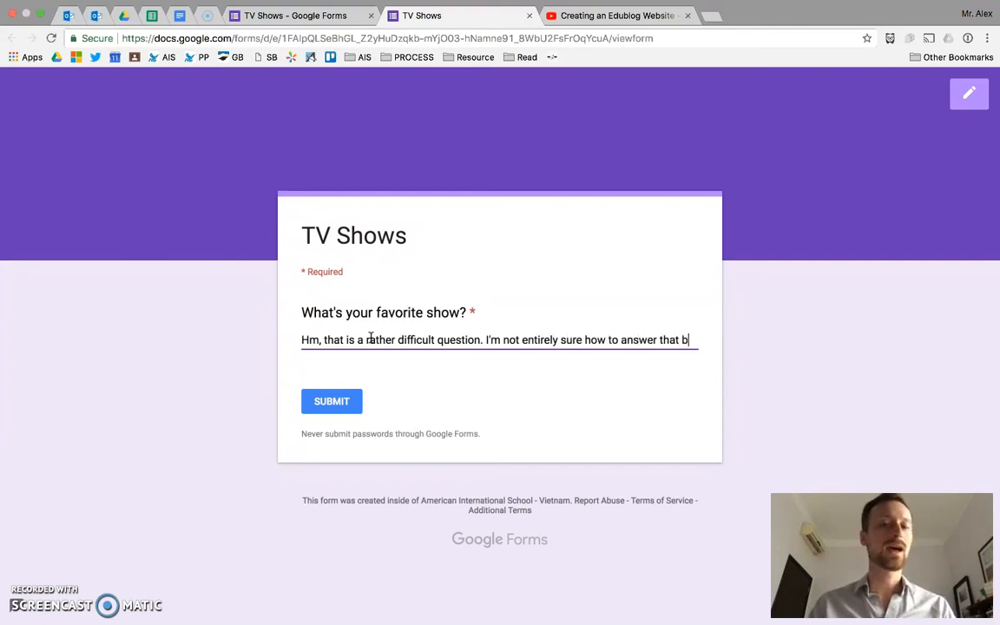
type("ecause I actually like quite a few diffe")
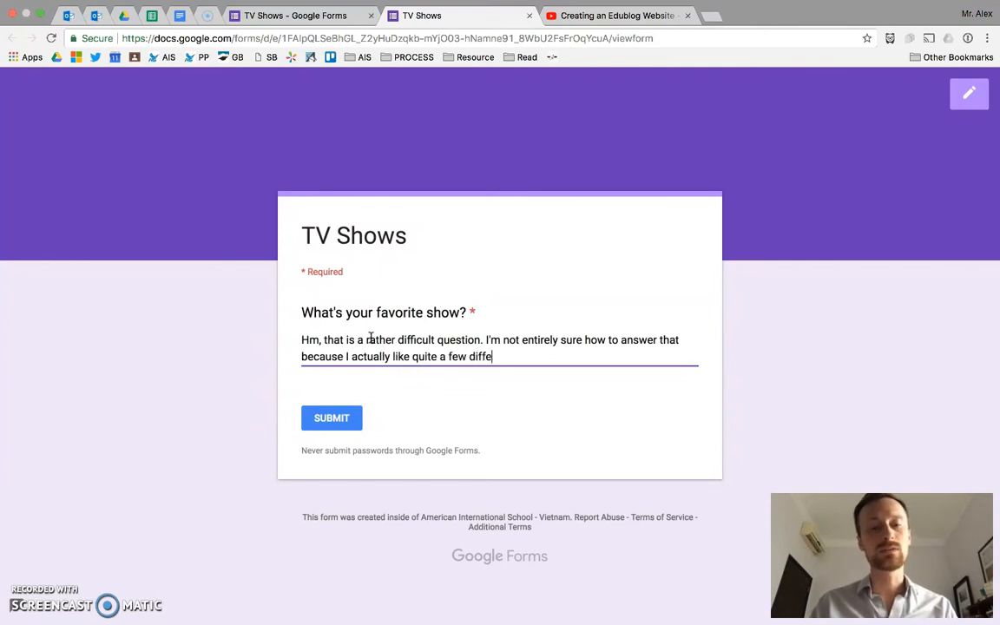
type(". ")
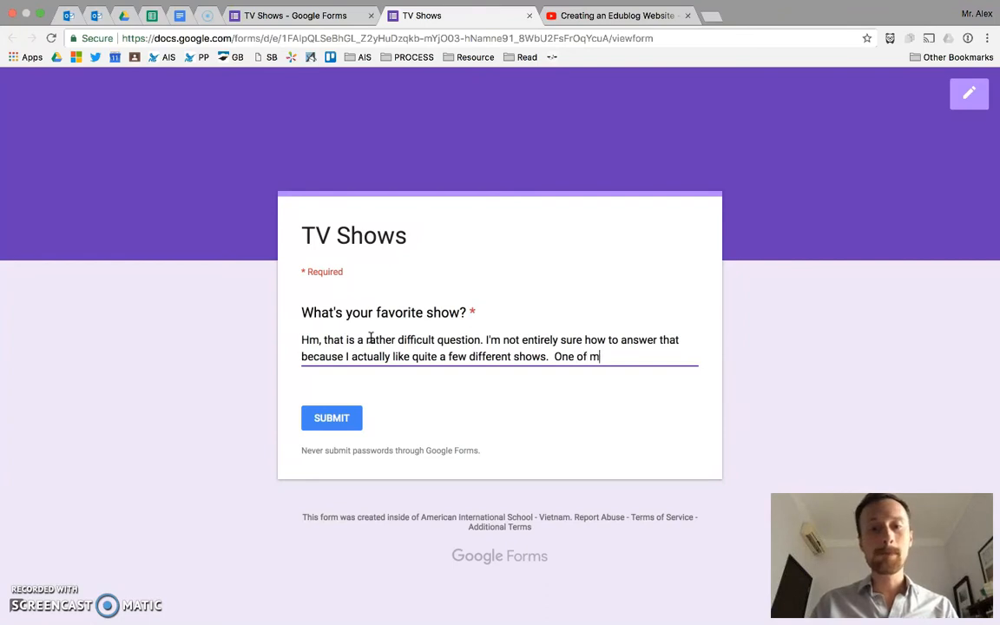
type("One of my favorite shows is called Bleach, a Japanese animation.")
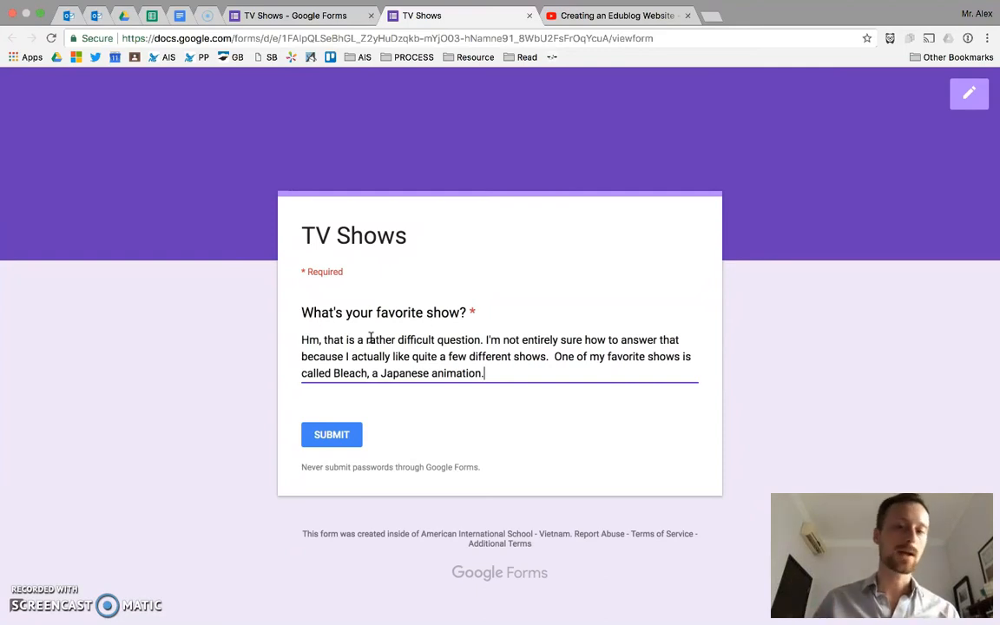
left_click_drag(304, 332, 528, 391)
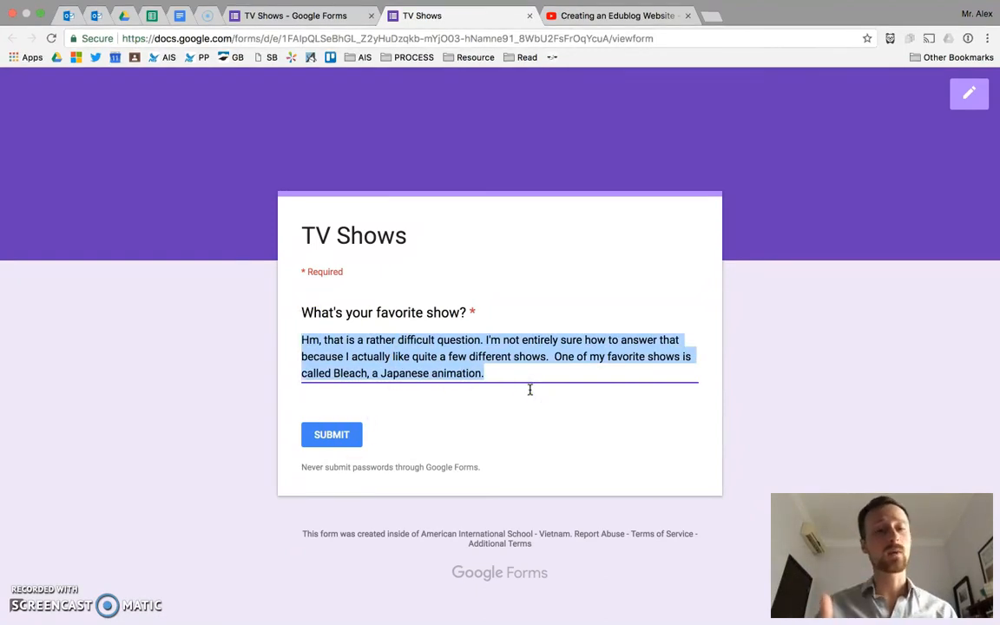
Step: Leave the preview without submitting and change the favorite show question's type to Multiple choice
left_click(529, 17)
left_click(599, 215)
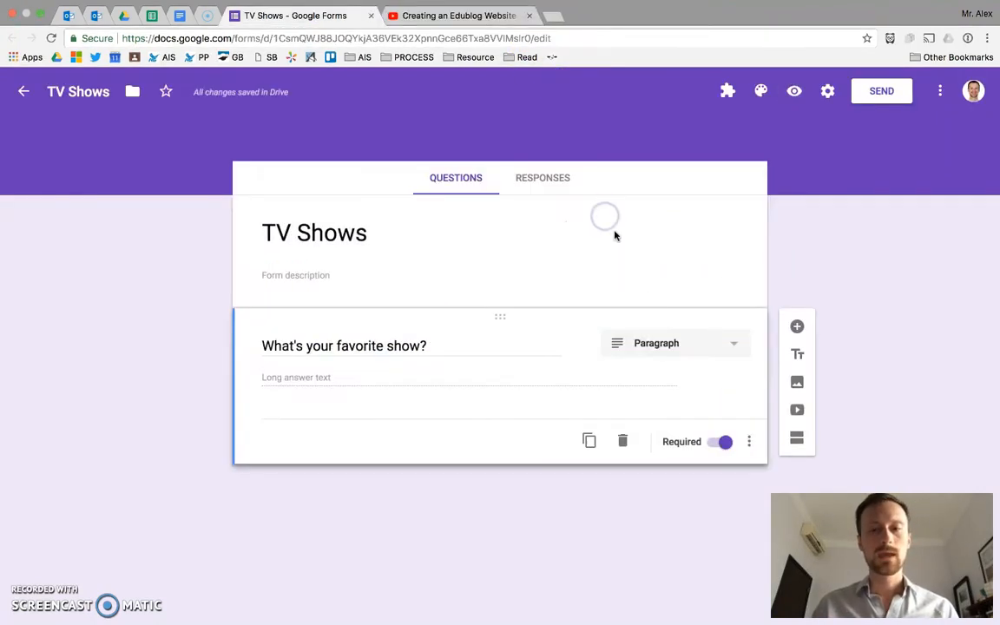
left_click(673, 343)
left_click(694, 334)
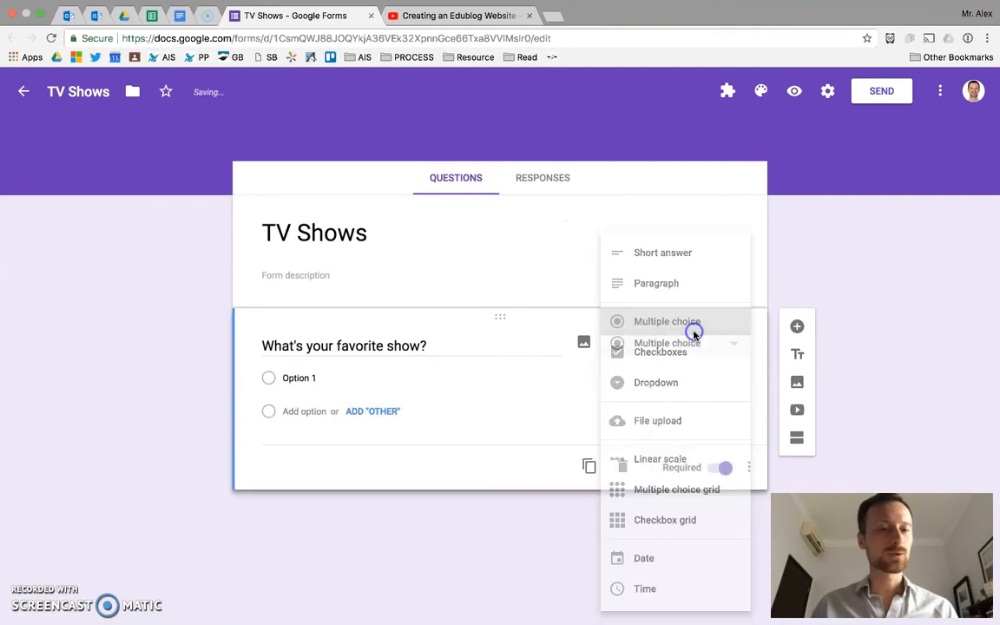
Step: Enter the answer options Anime, Action, Comedy, Mystery, Science Fiction and Horror for the favorite show question
left_click(298, 378)
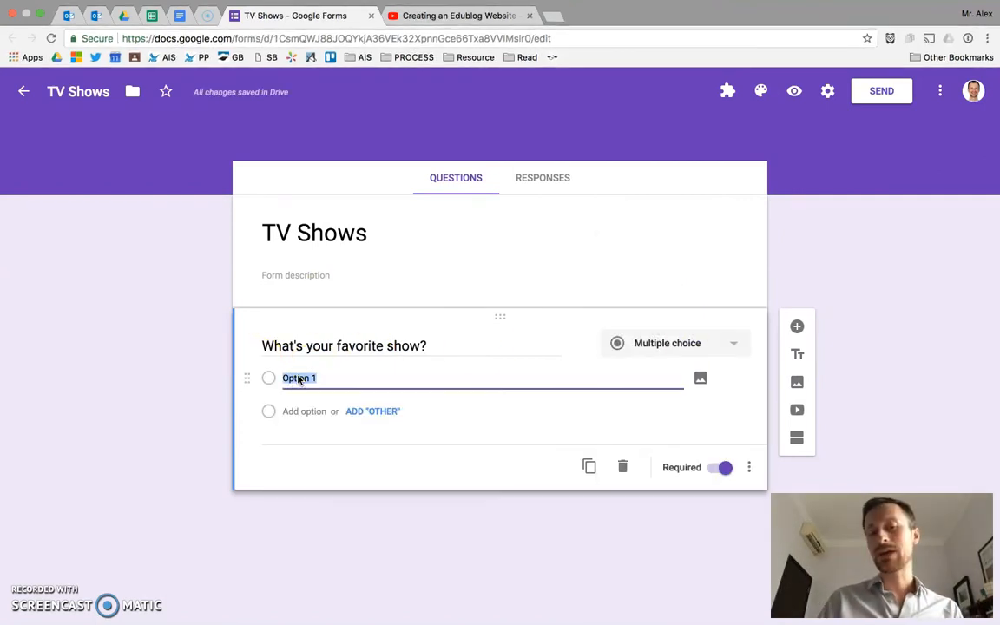
type("Anim")
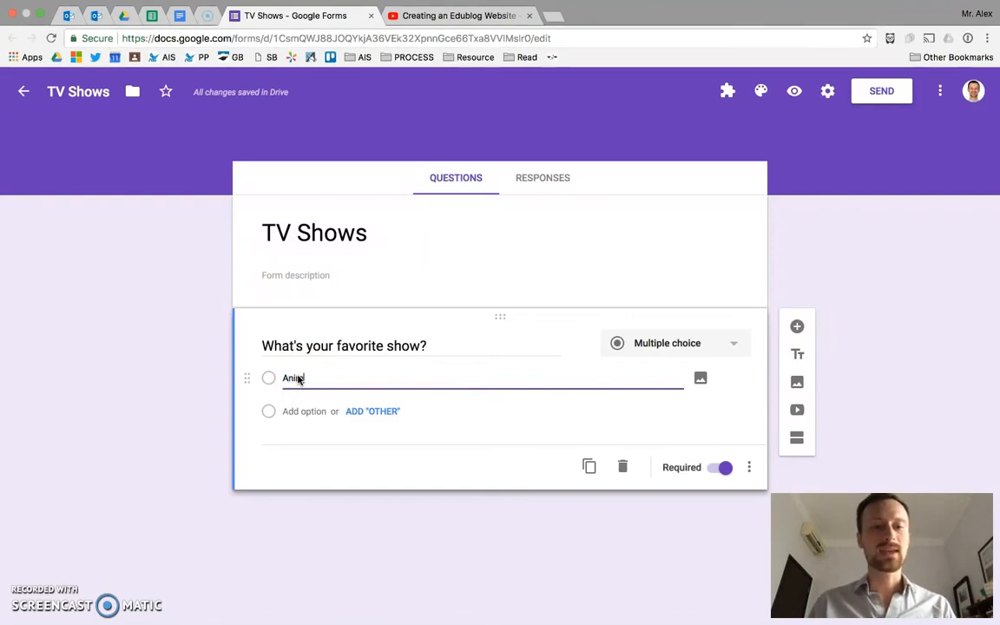
type("e")
key("Return")
type("Action")
key("Return")
type("Comedy")
key("Return")
type("Mystery")
key("Return")
type("c")
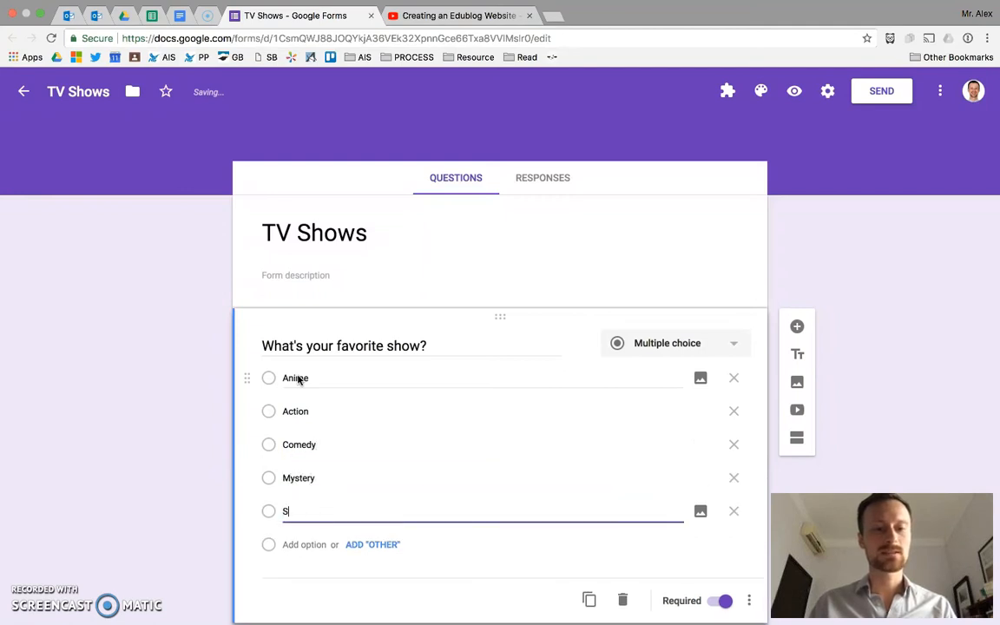
type("cience Fiction")
key("Return")
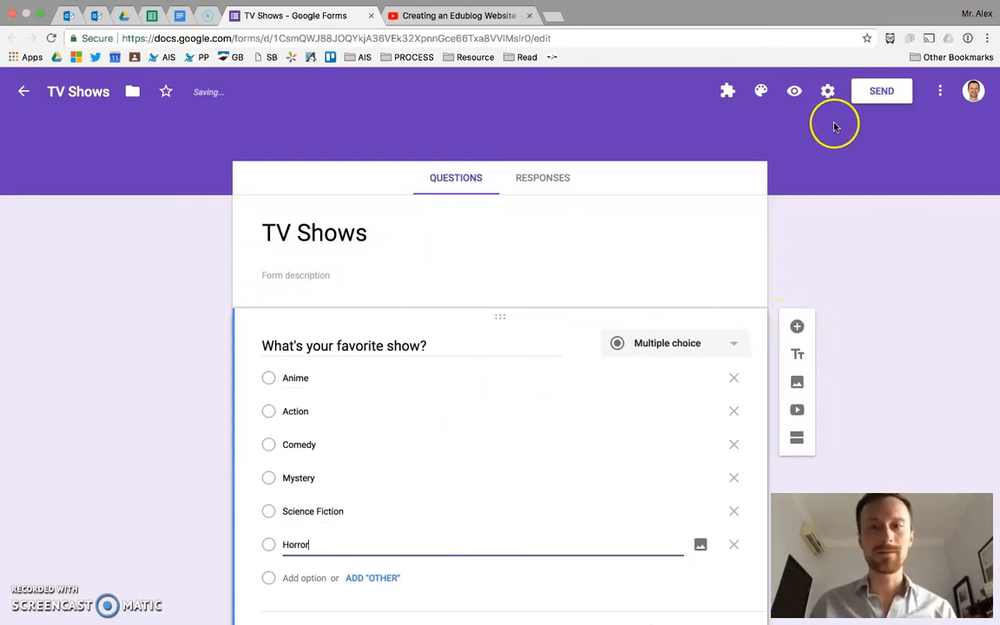
Step: Preview the form, try selecting the options from Anime through Science Fiction one after another, and close the preview without submitting
left_click(793, 92)
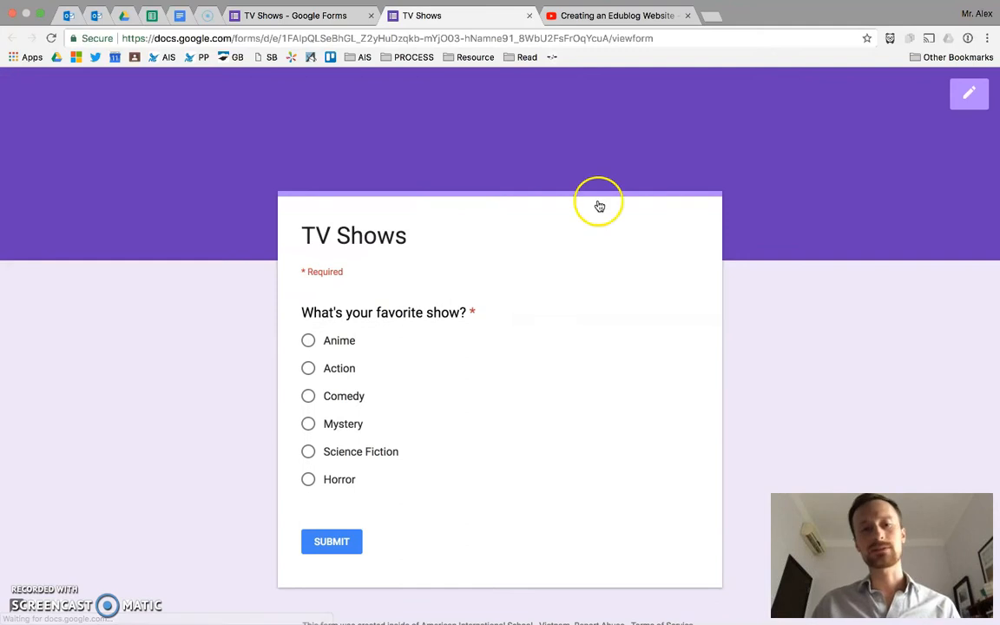
left_click(309, 340)
left_click(310, 369)
left_click(310, 397)
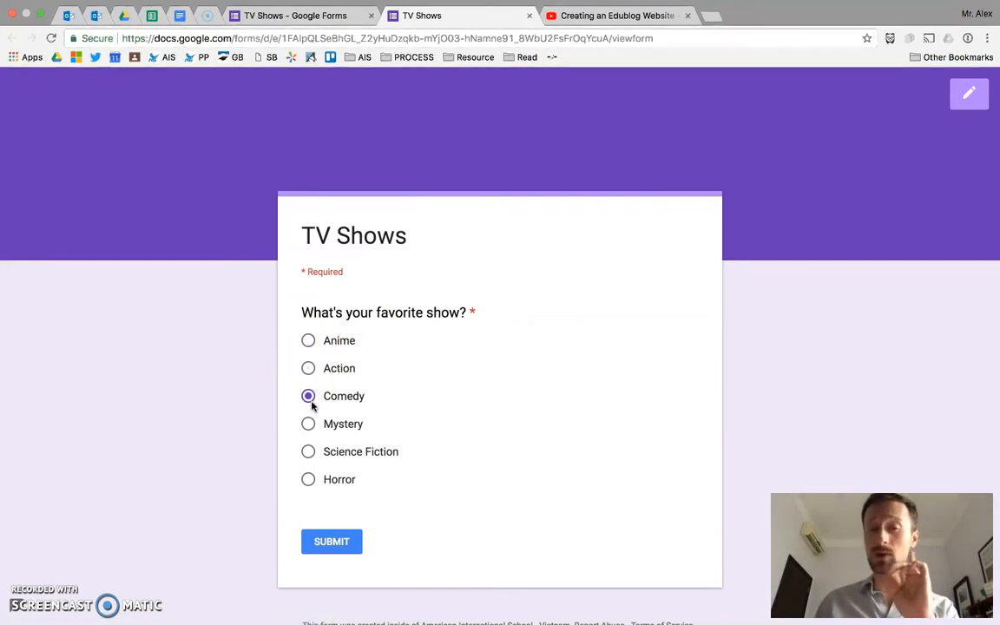
left_click(309, 424)
left_click(310, 452)
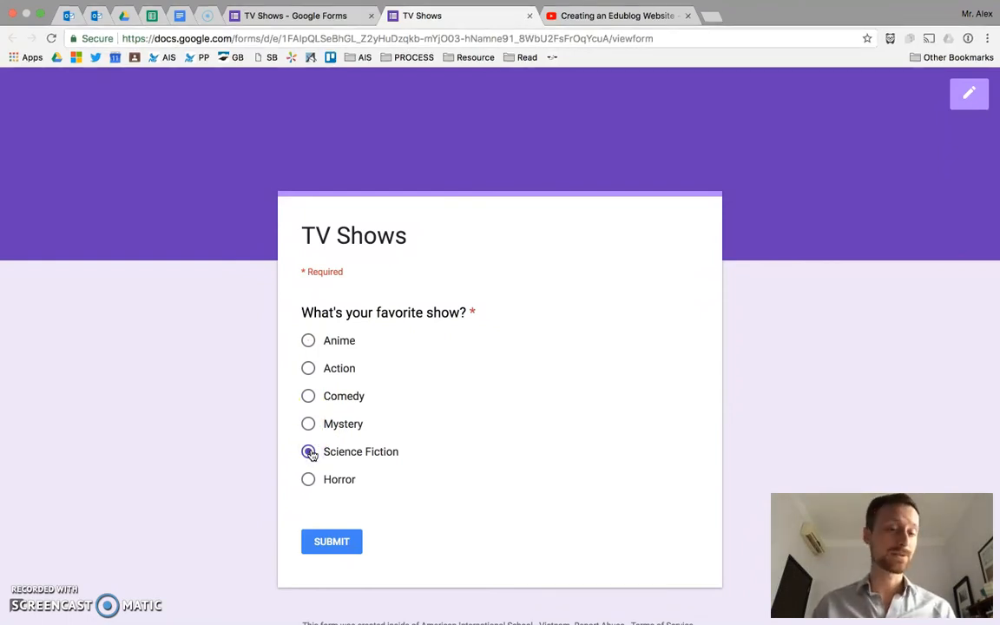
left_click(530, 16)
left_click(591, 225)
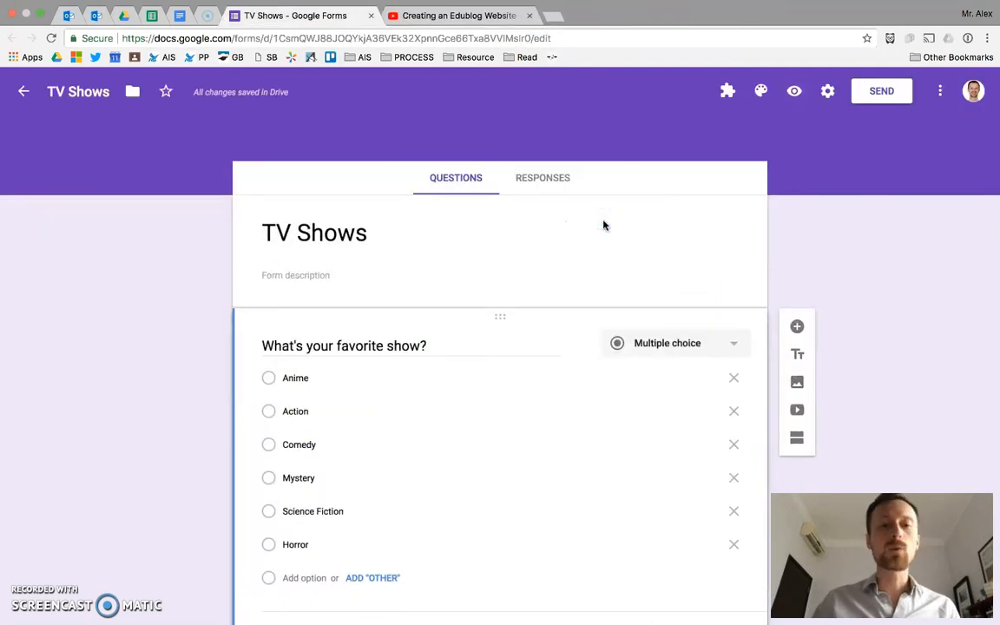
Step: Add an "Other" option to the question and test it in the preview with the answer "Drama", leaving without submitting
left_click(306, 457)
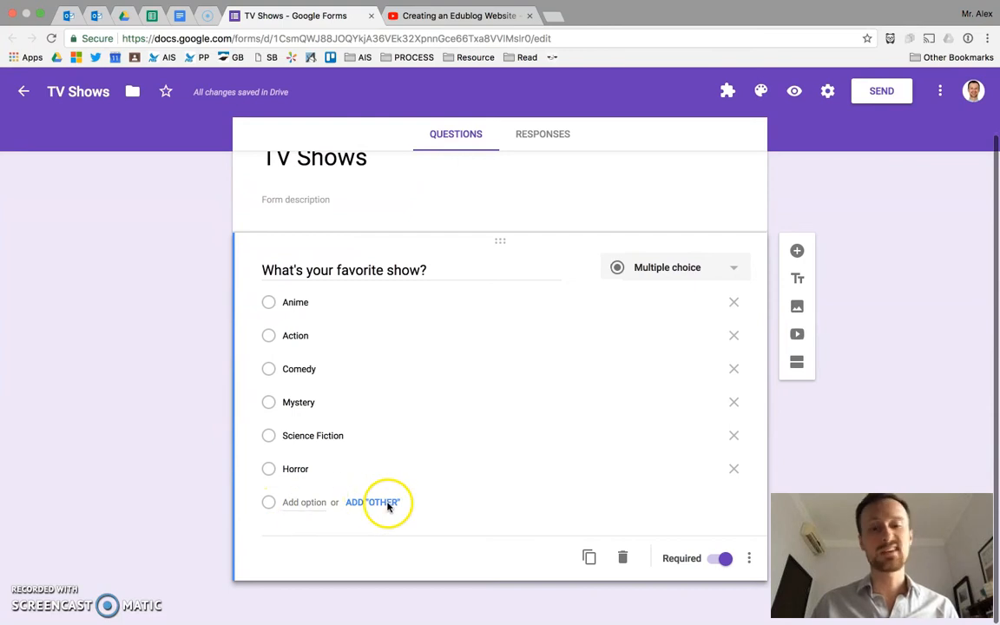
left_click(387, 505)
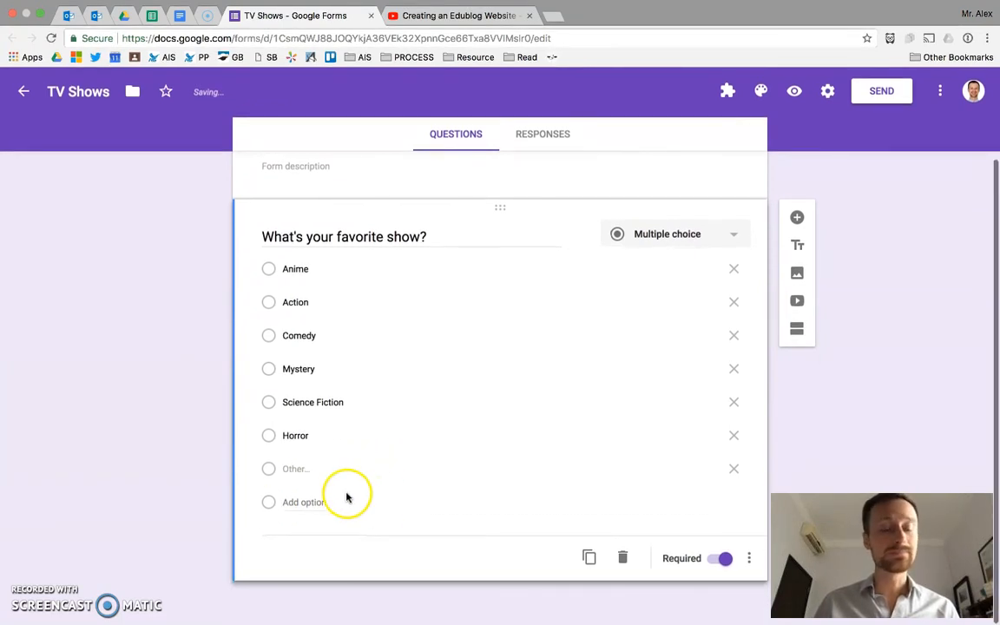
left_click(794, 91)
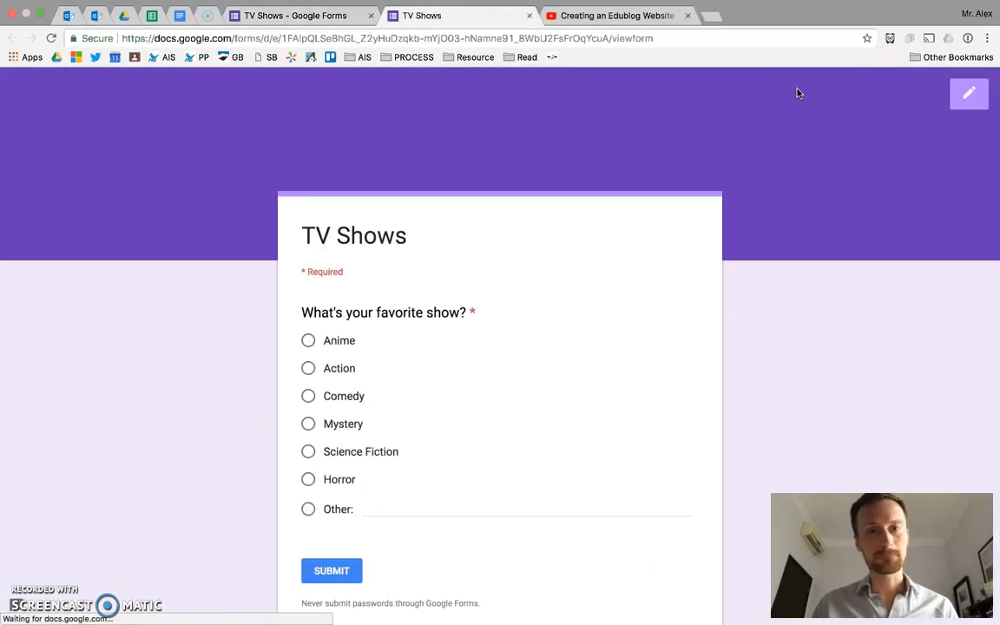
scroll(308, 443, "down", 2)
left_click(308, 269)
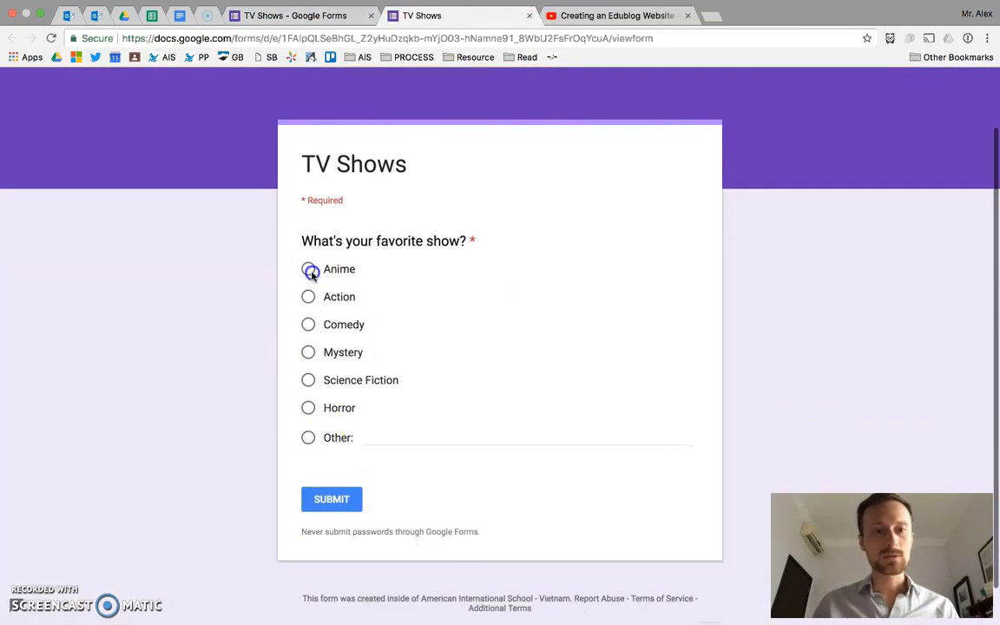
left_click(308, 297)
left_click(309, 324)
left_click(309, 351)
left_click(309, 436)
left_click(398, 438)
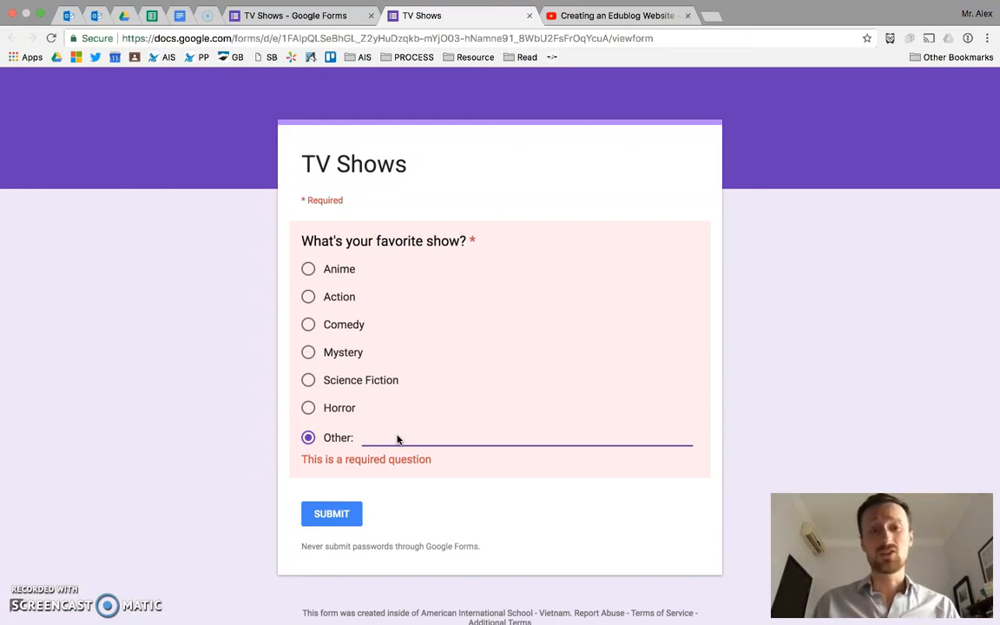
type("Drama")
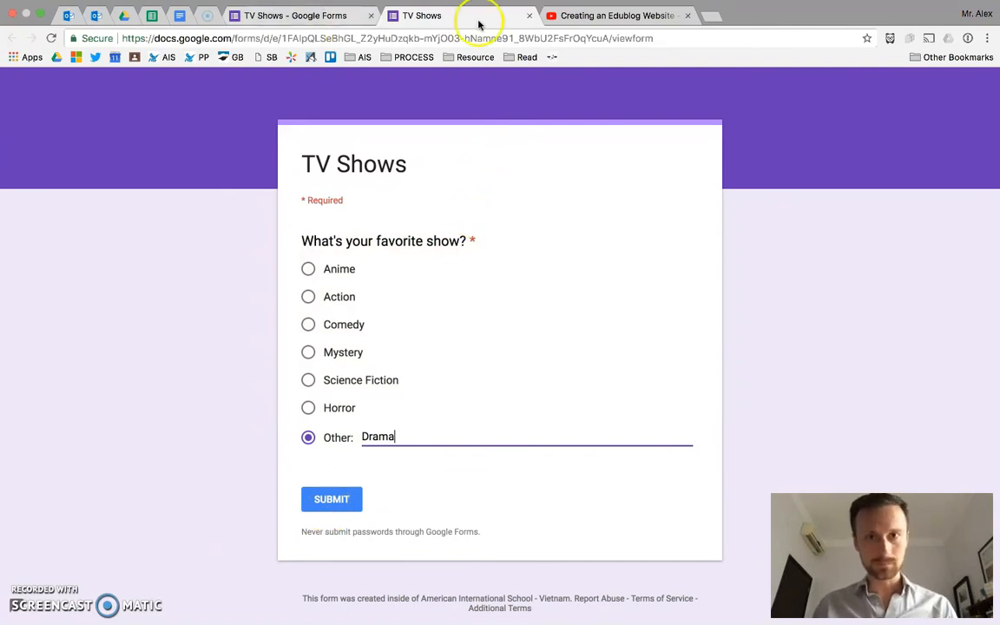
left_click(527, 18)
left_click(609, 217)
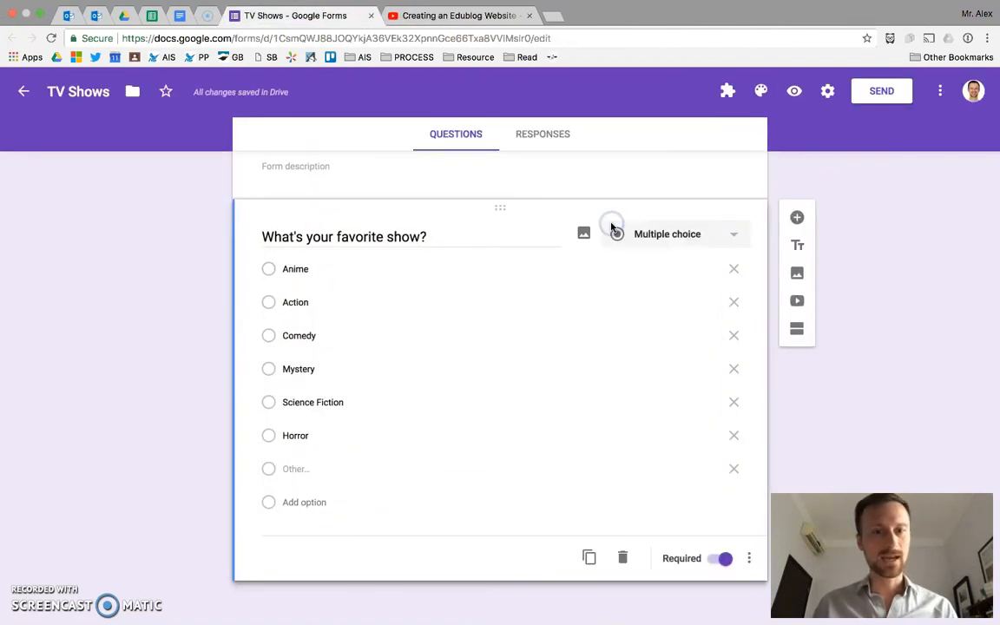
Step: Change the question's type to Dropdown and test it in the preview by choosing Horror, leaving without submitting
left_click(638, 236)
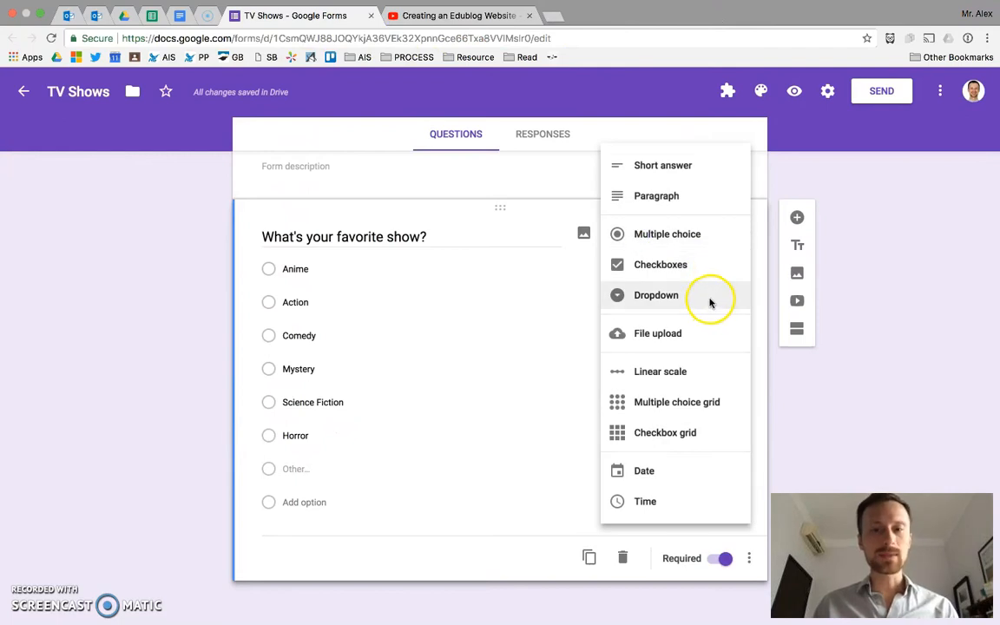
left_click(708, 298)
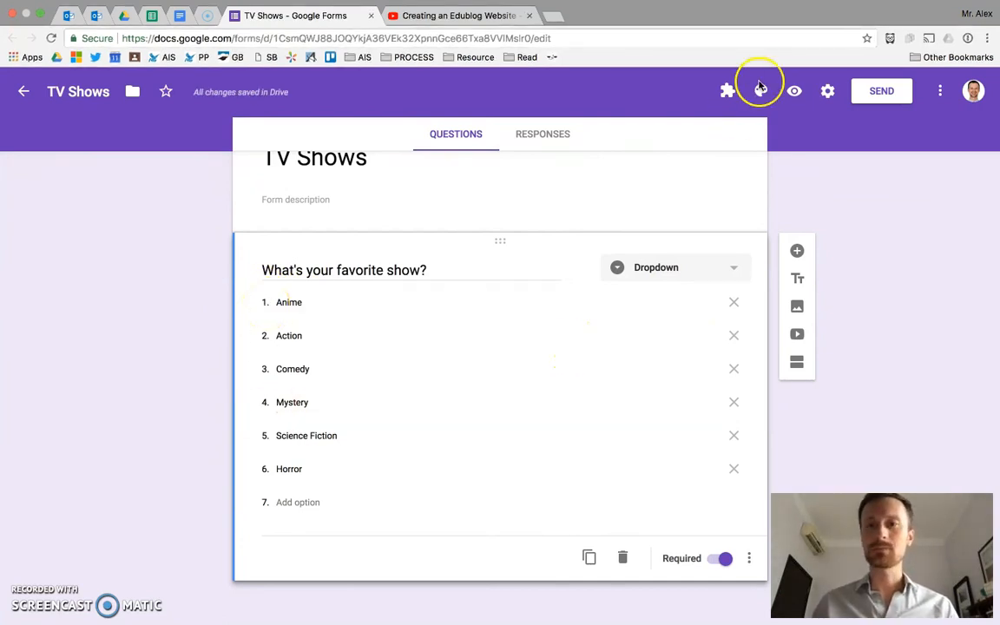
left_click(789, 85)
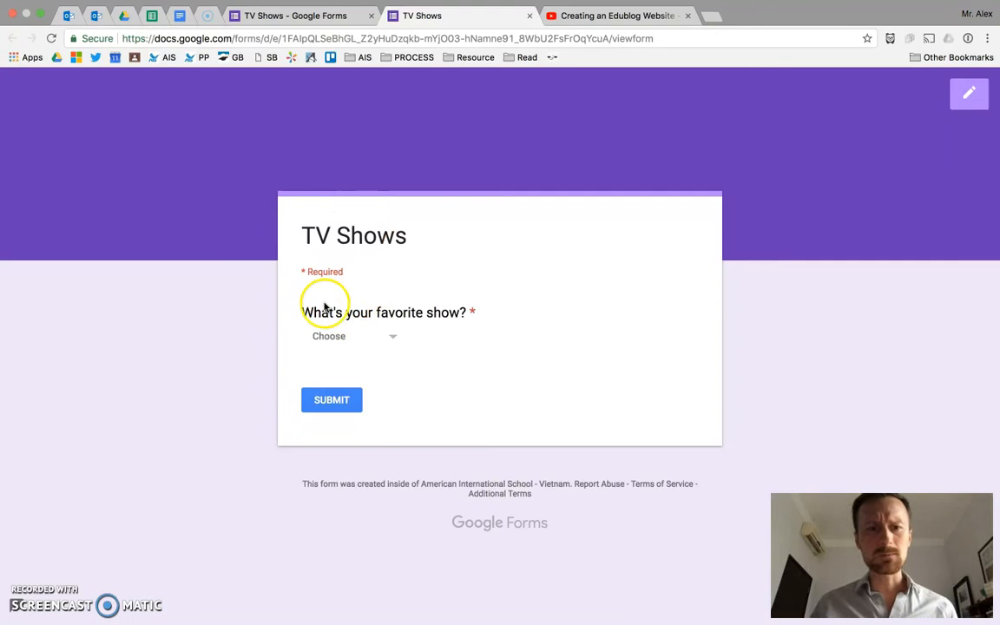
left_click(393, 342)
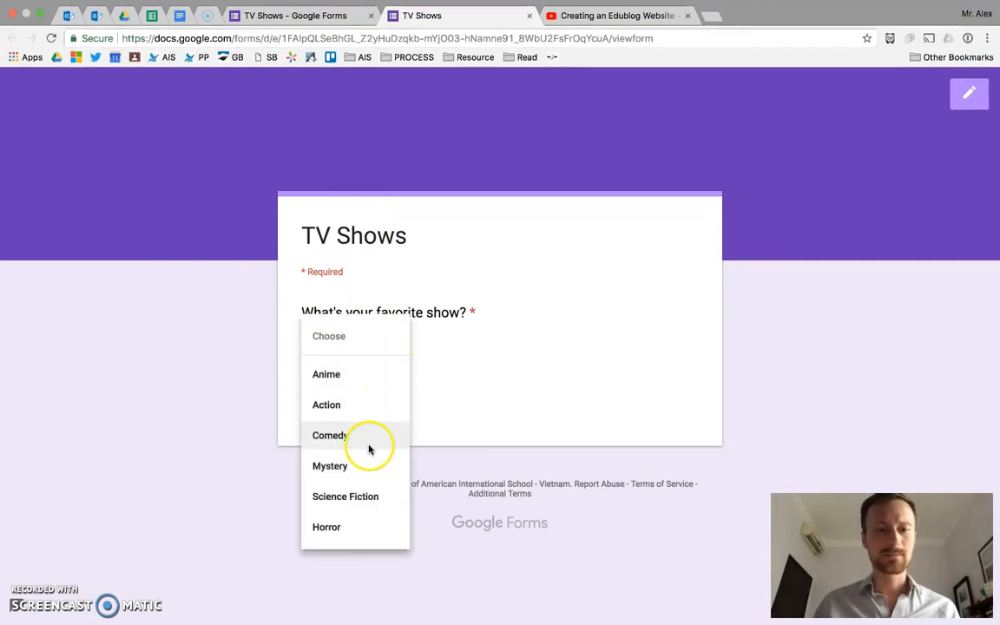
left_click(346, 528)
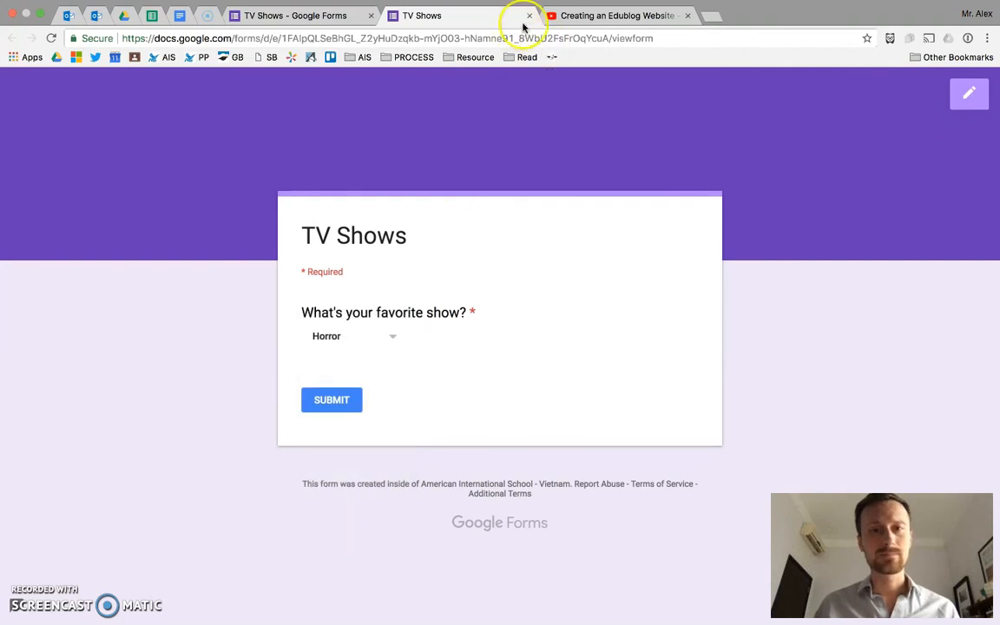
left_click(528, 16)
left_click(626, 213)
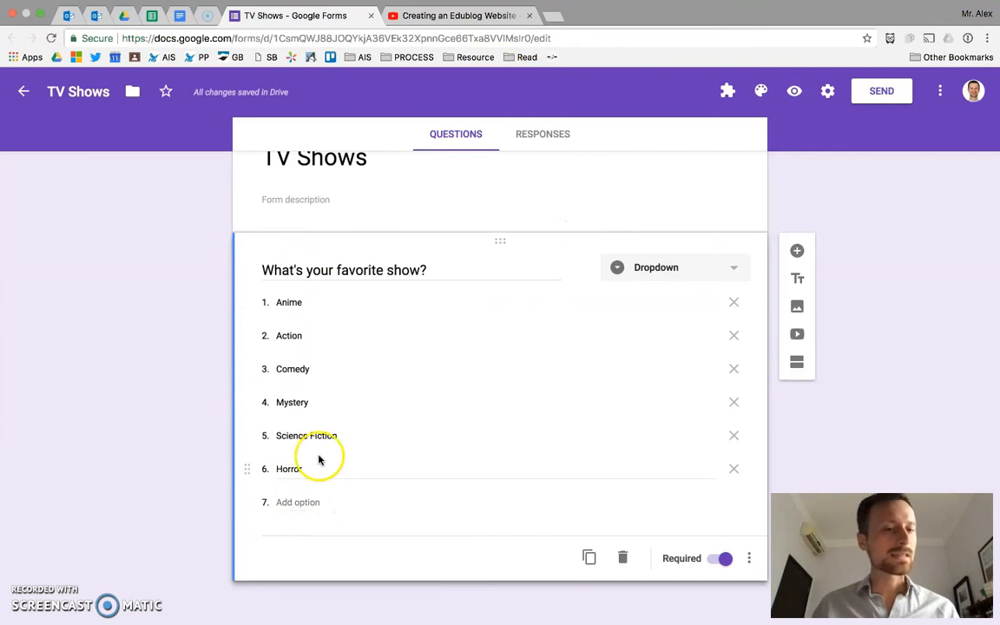
Step: Switch the favorite show question's type from Dropdown back to Multiple choice
left_click(710, 276)
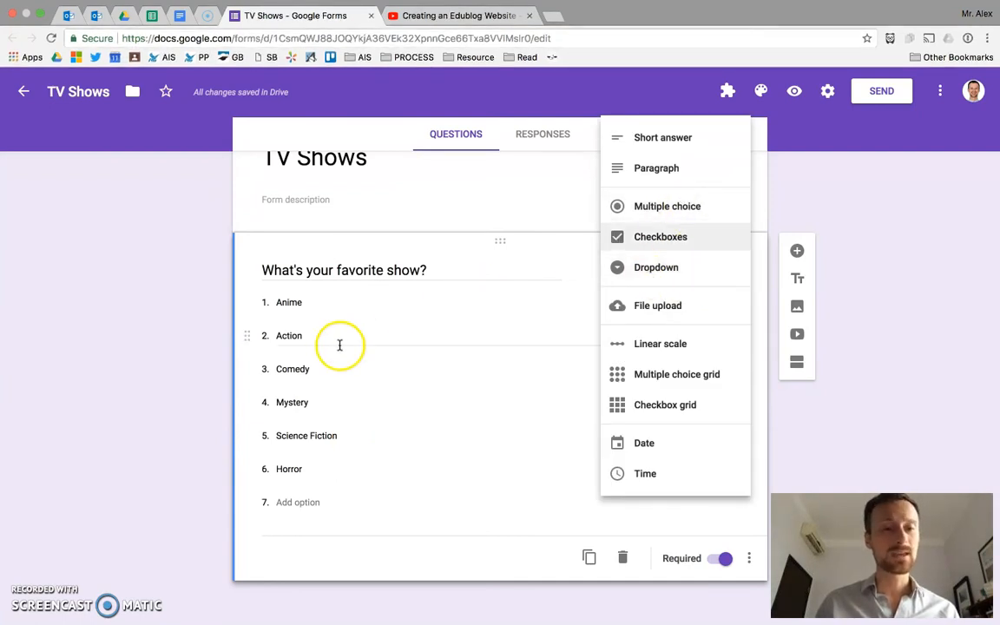
left_click(318, 311)
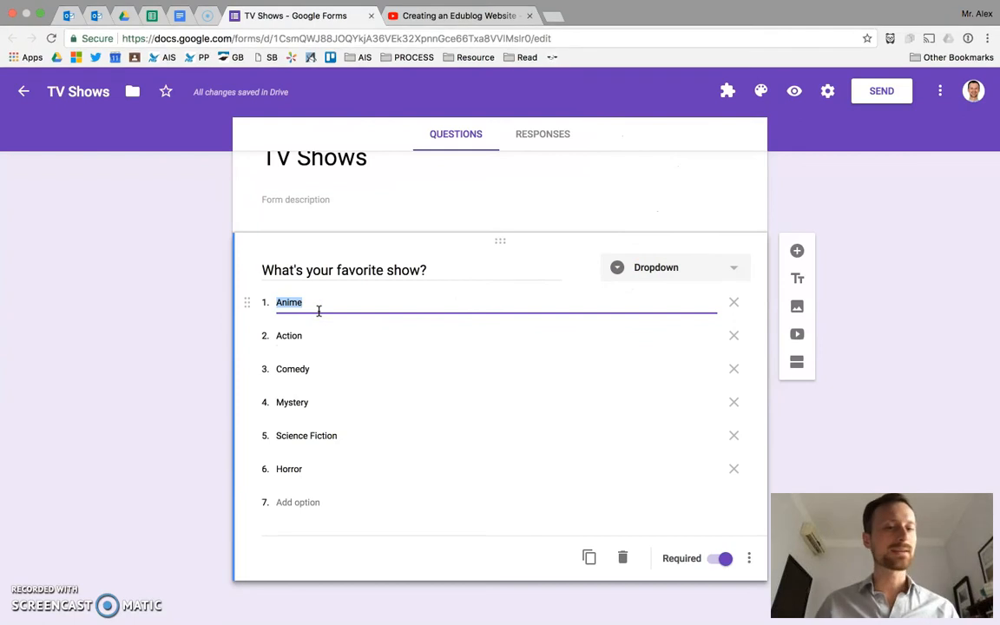
left_click(680, 256)
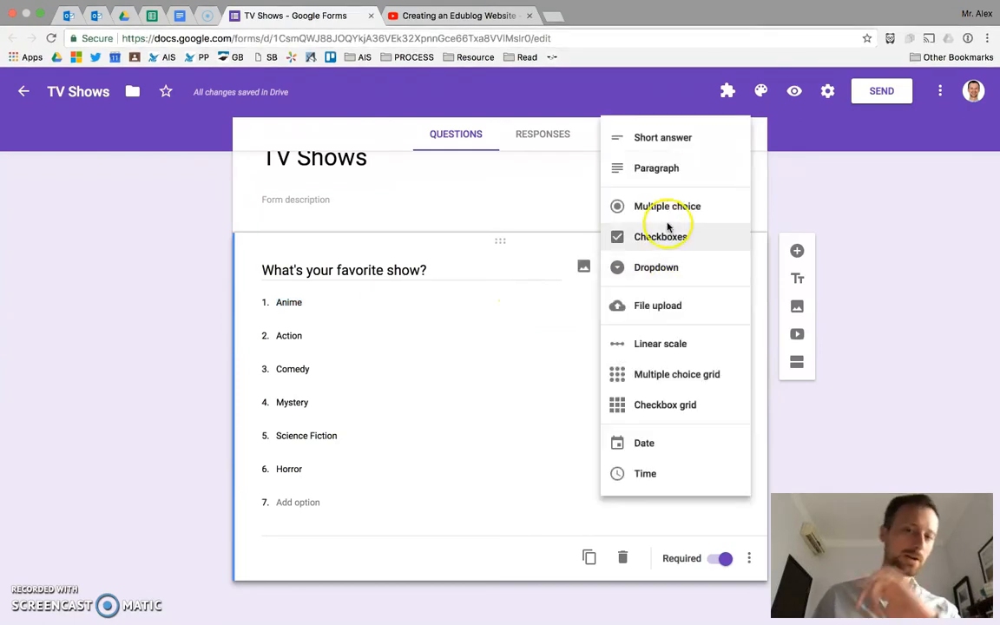
left_click(663, 218)
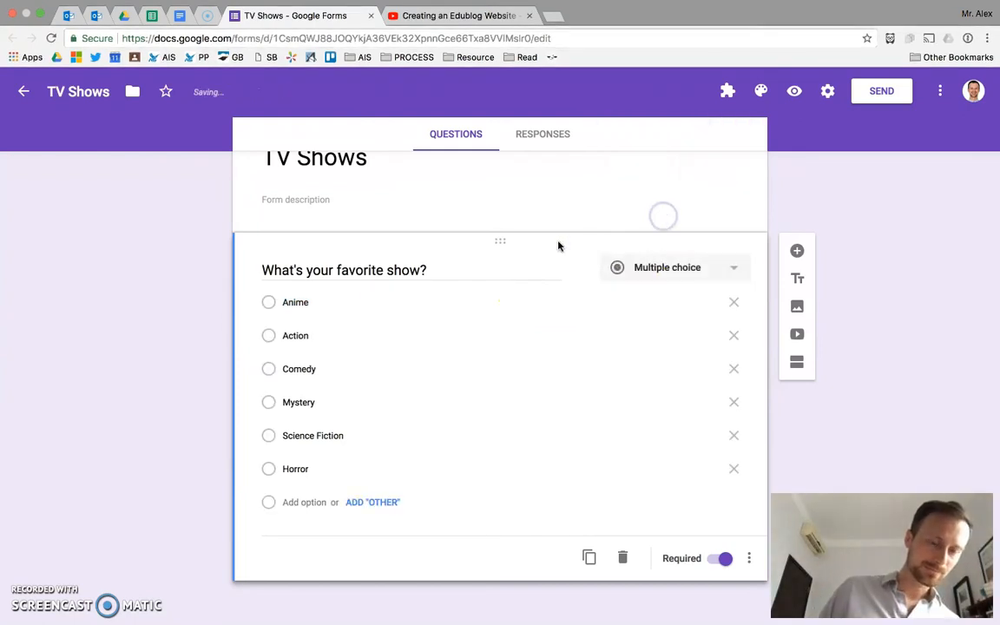
Step: Replace the Anime option with "I really like to watch anything from Japan. I especially like to watch Anime. Anime is my absolute favorite ever."
left_click(345, 302)
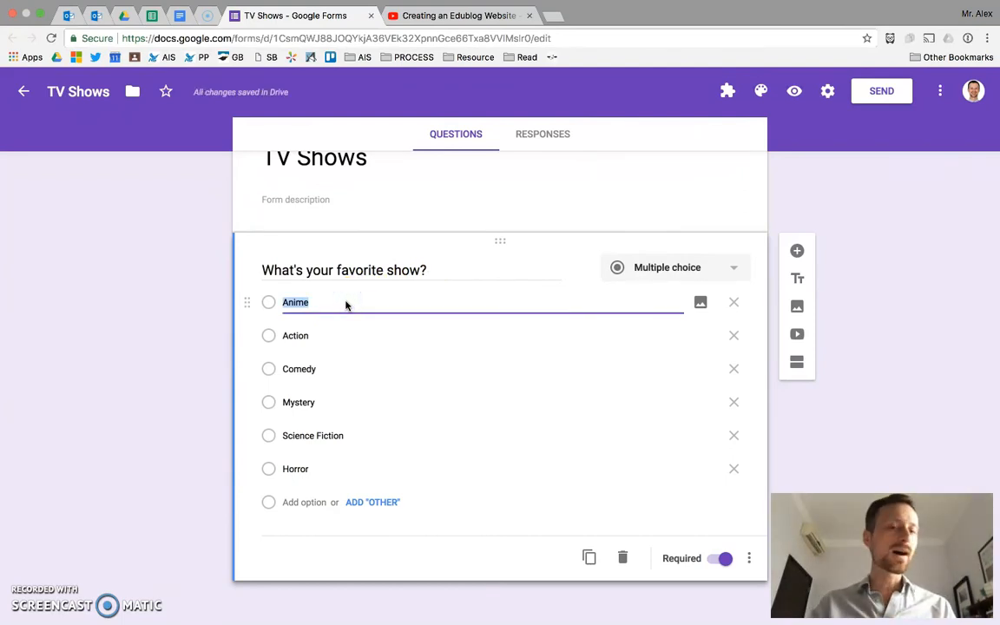
type("I reall")
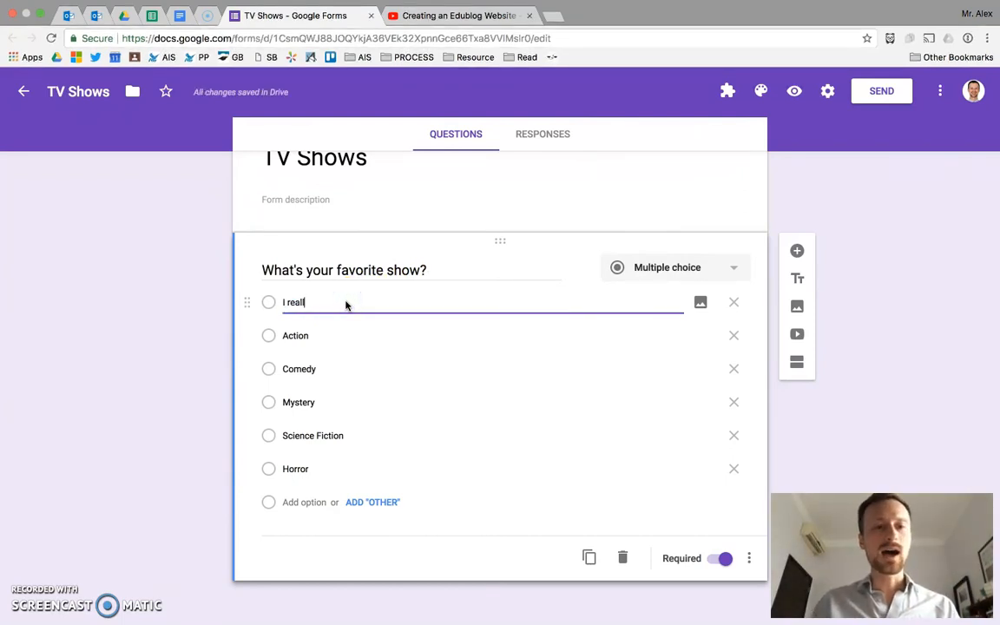
type("y like to watch anything from Japan.  I especially like to watch Anime.  Anime is my ab")
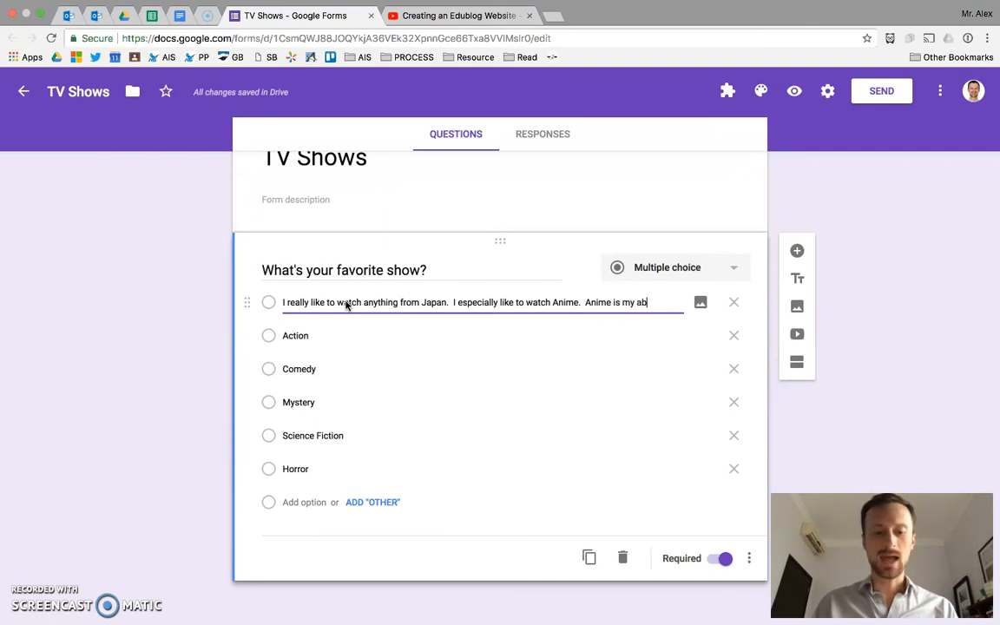
type("avorite ever")
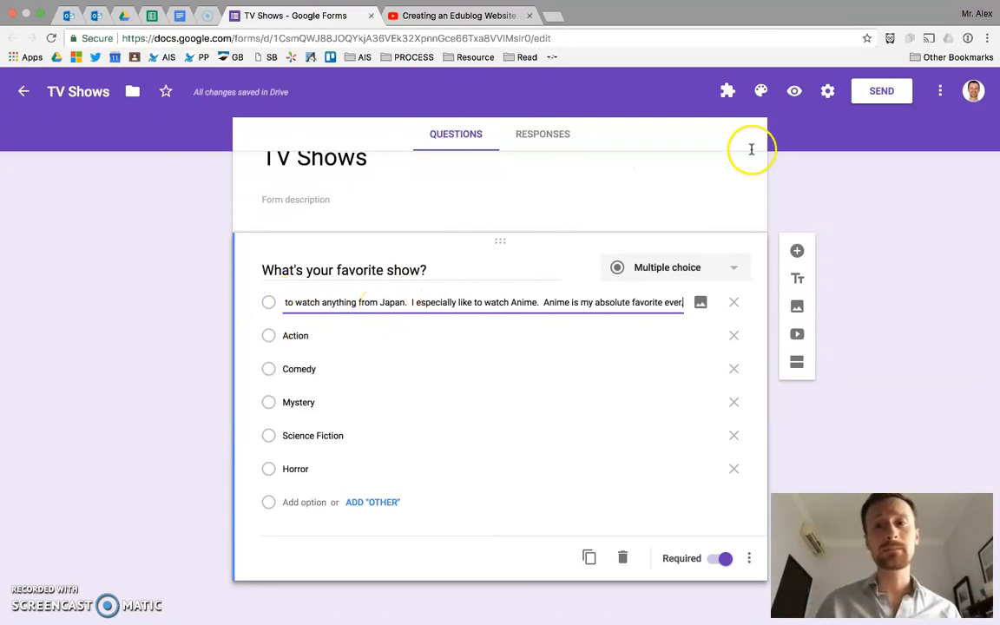
Step: Preview the form, select the long first option, and highlight its text to examine how a multi-sentence choice is displayed
left_click(794, 90)
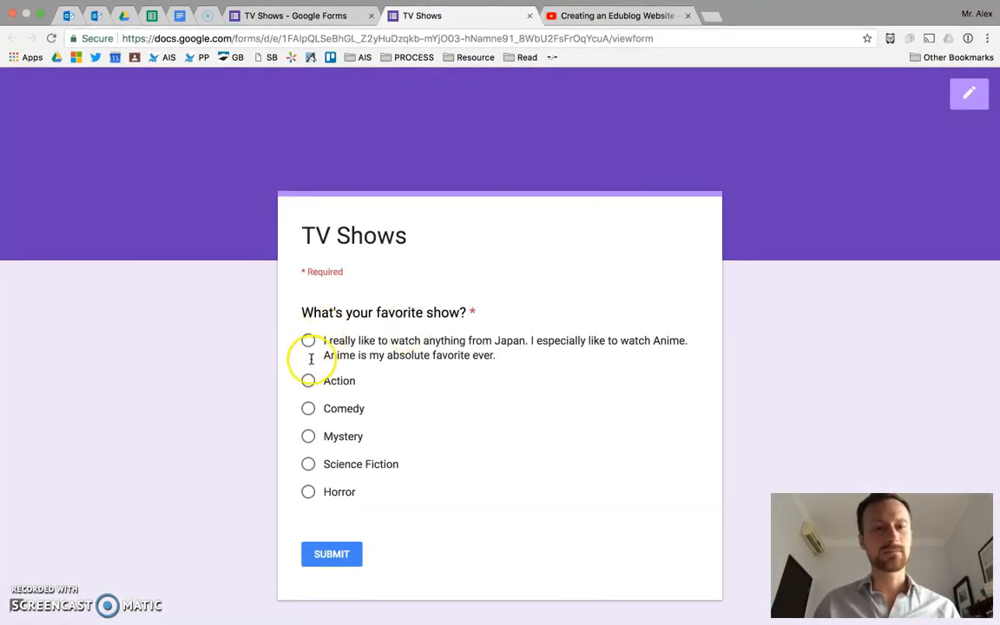
scroll(308, 360, "down", 2)
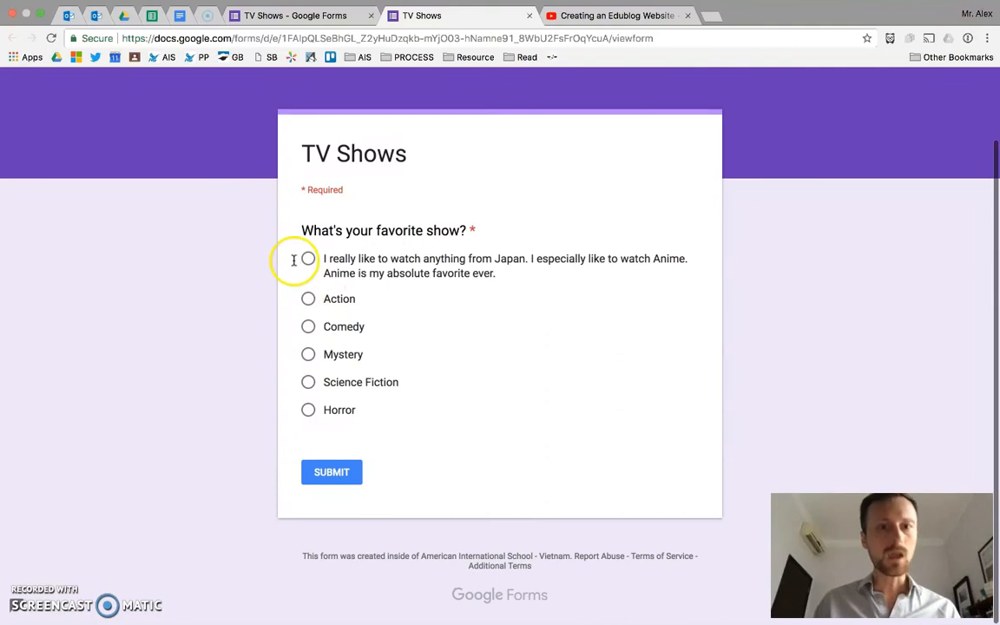
left_click(308, 253)
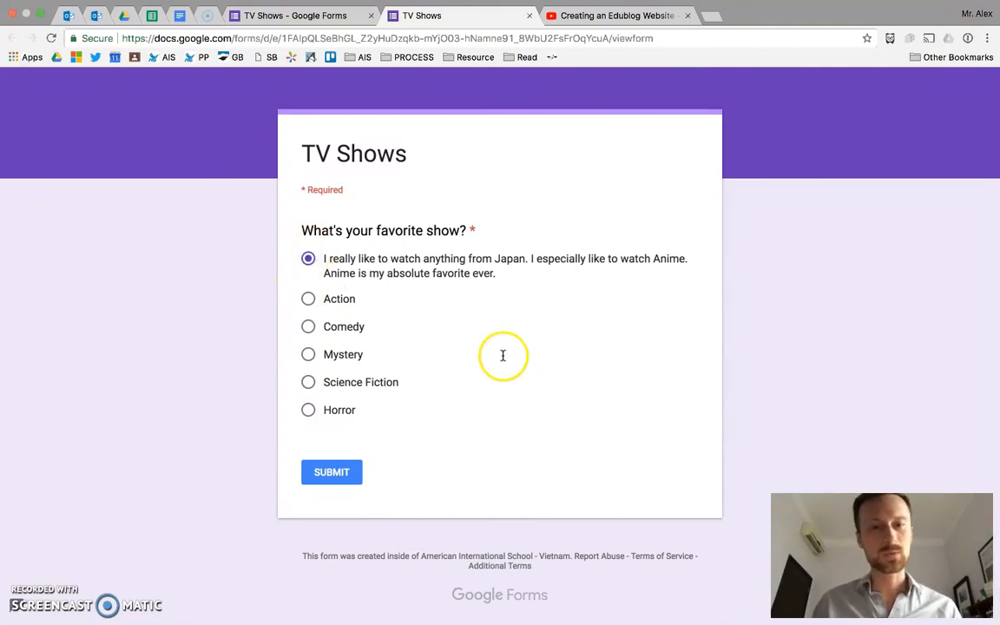
double_click(394, 271)
triple_click(394, 272)
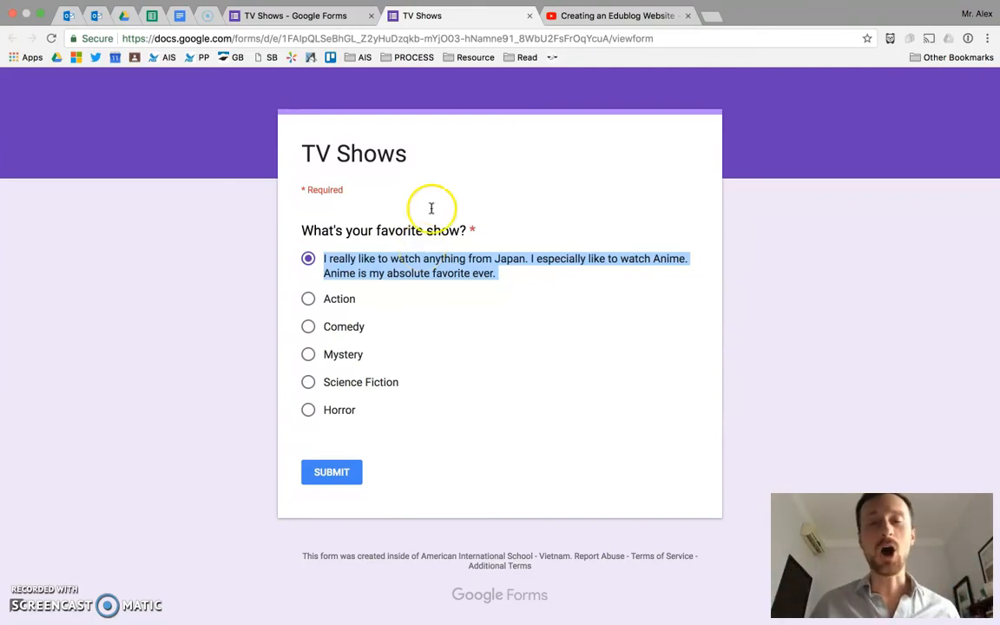
Step: Close the form preview and change the favorite show question's type from Multiple choice to Dropdown
left_click(527, 17)
left_click(593, 213)
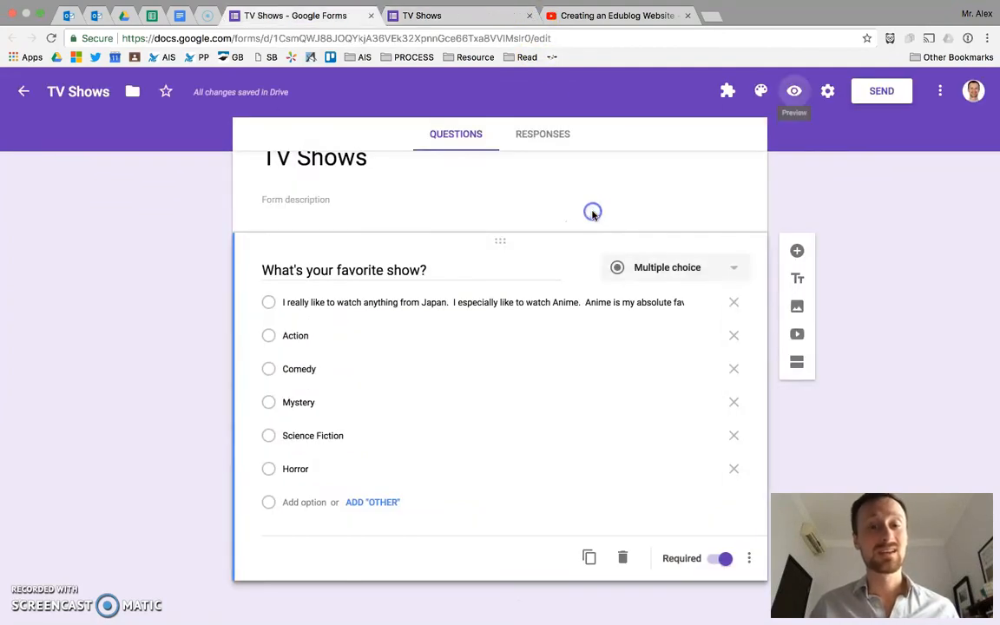
left_click(642, 269)
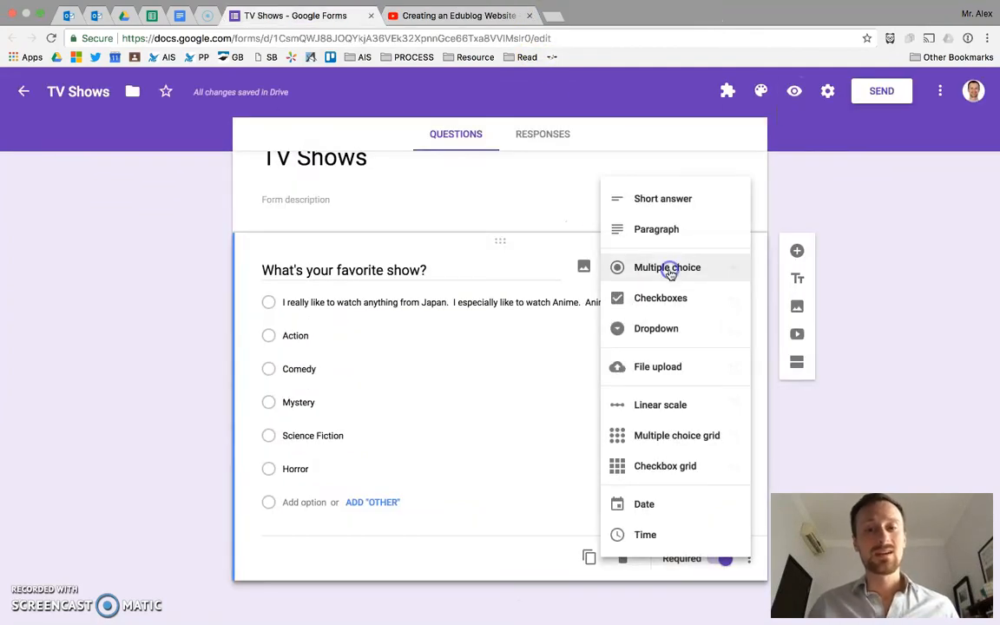
left_click(682, 330)
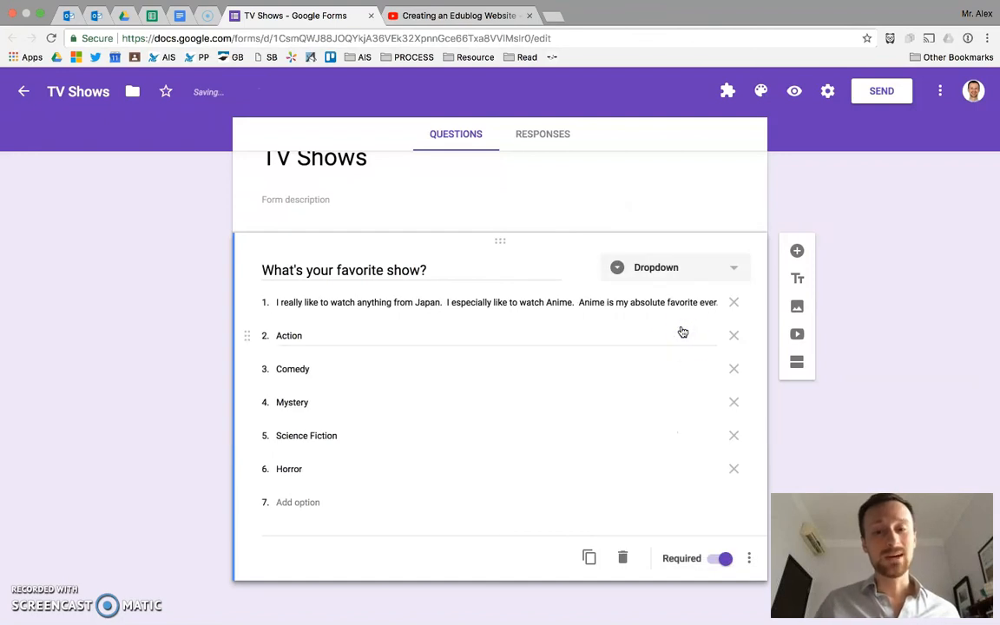
Step: Preview the form and expand the dropdown to examine how the long first option is displayed, leaving without choosing an answer
left_click(794, 92)
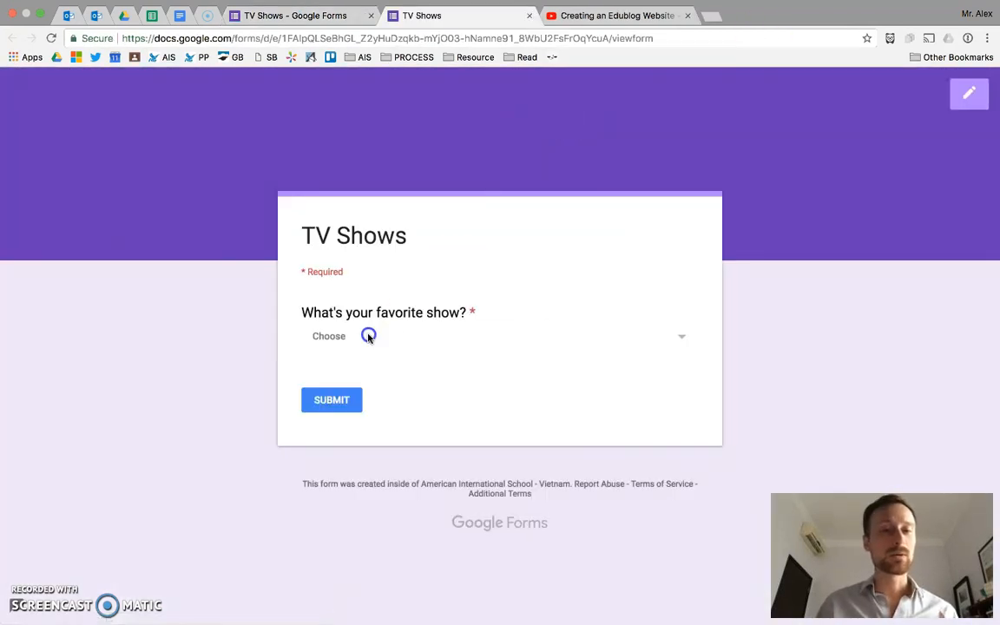
left_click(368, 336)
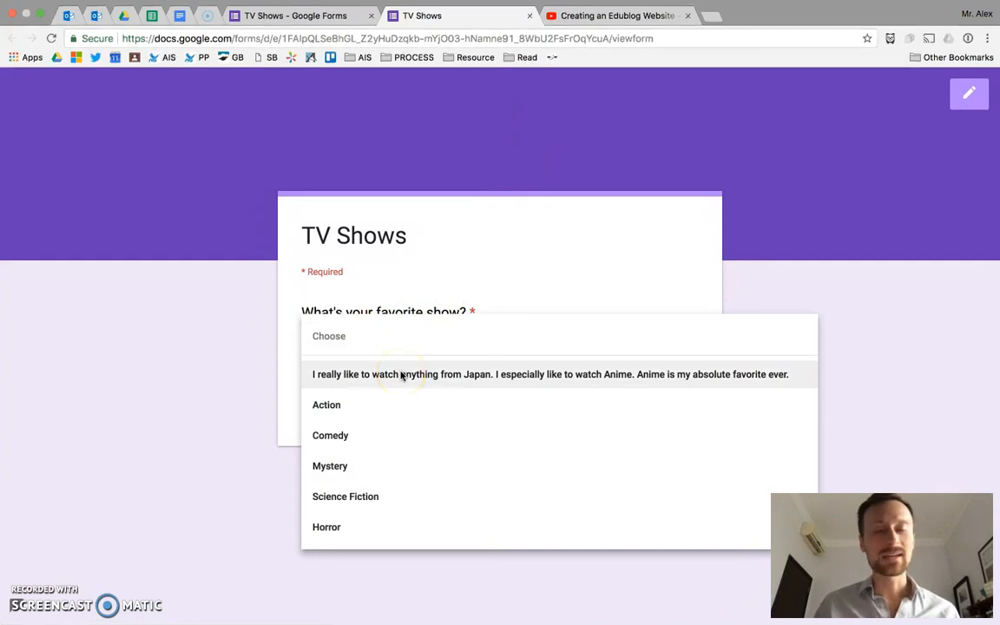
left_click(222, 345)
left_click(529, 16)
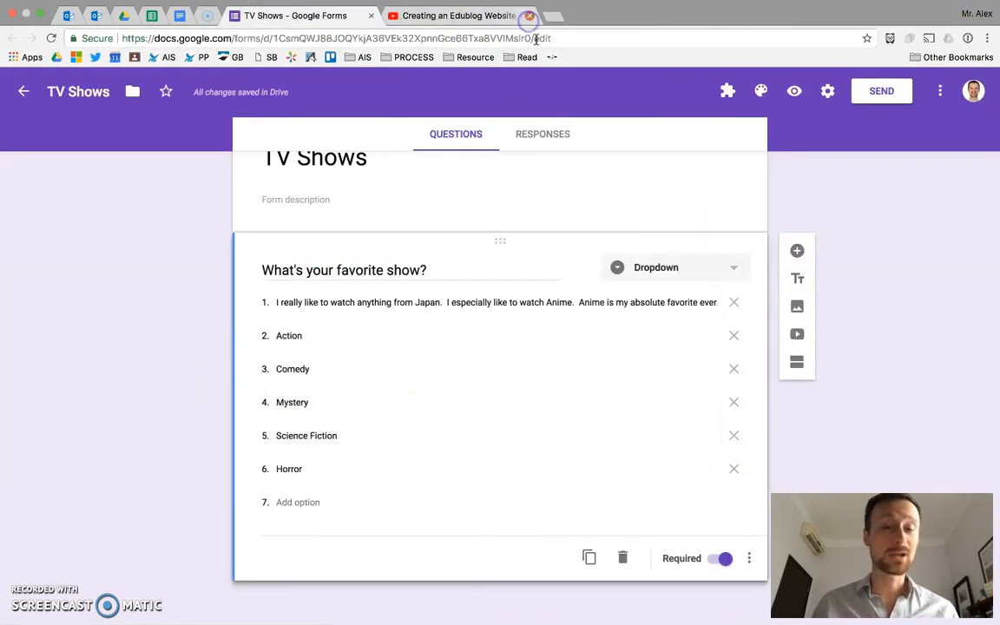
Step: Alternate the favorite show question's type between Multiple choice and Dropdown to compare their option lists, finishing on Dropdown
left_click(644, 276)
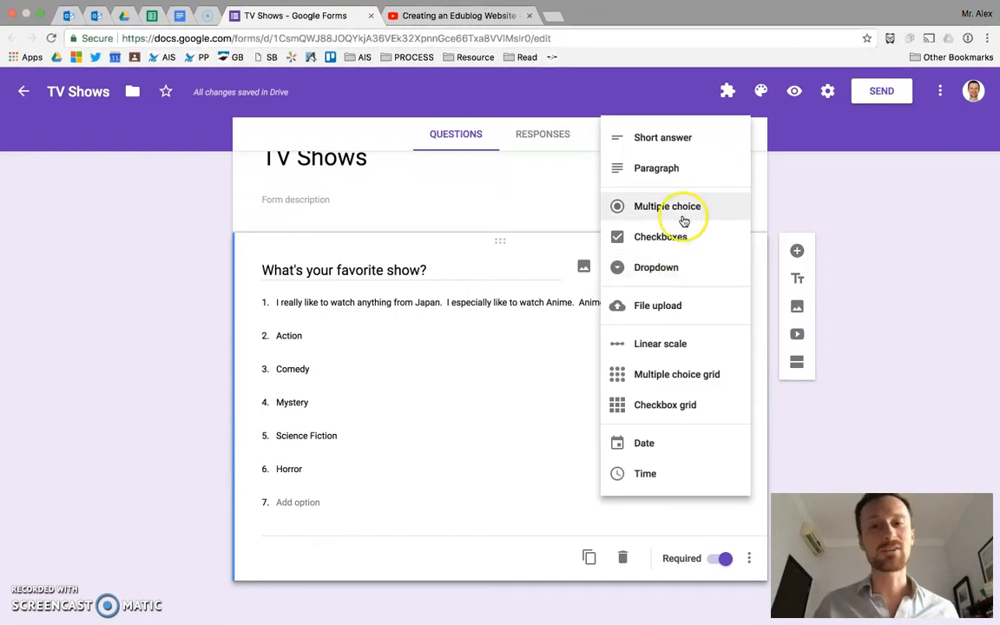
left_click(680, 208)
left_click(674, 271)
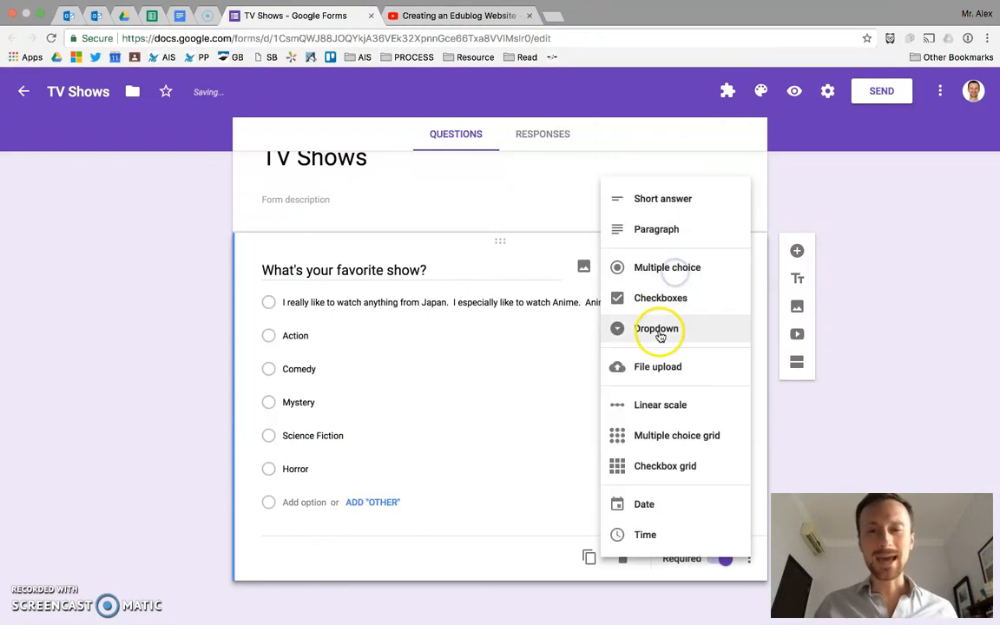
left_click(658, 330)
left_click(669, 274)
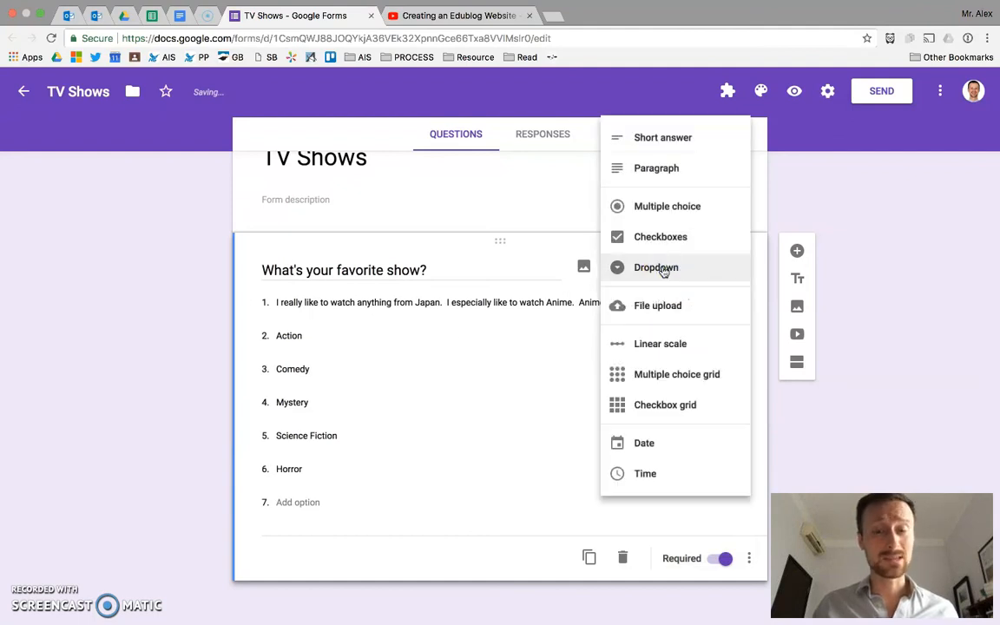
left_click(686, 205)
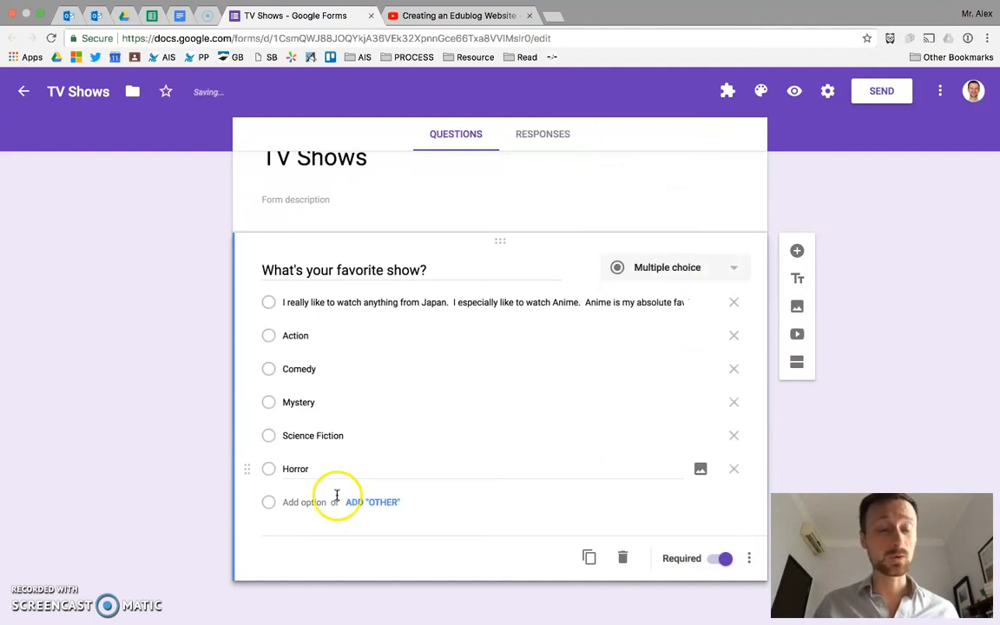
left_click(657, 271)
left_click(661, 324)
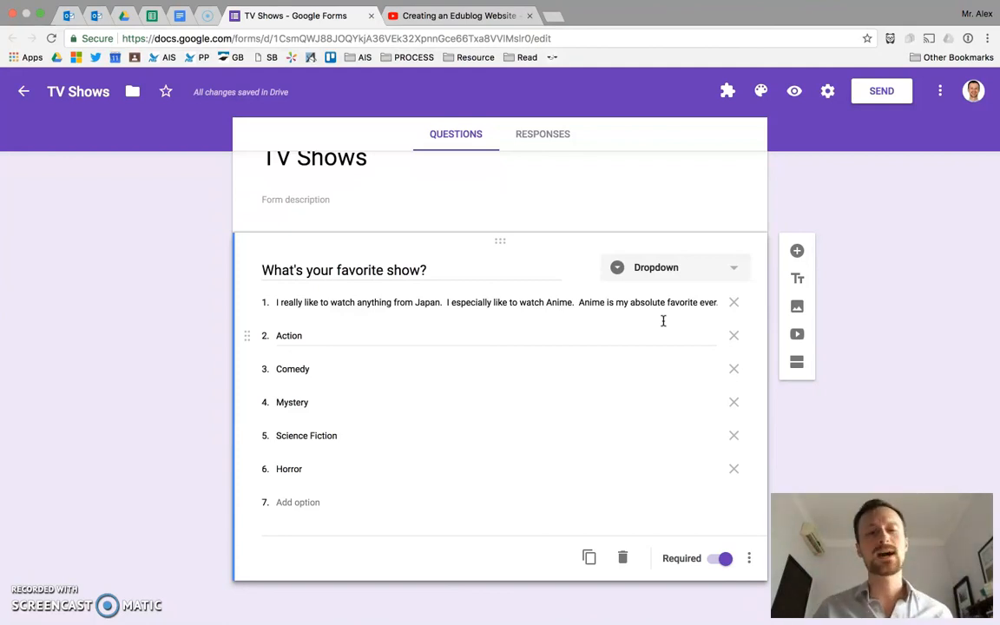
Step: Look over the available question types without changing the current one, and switch to the Getting Started slide in Keynote
left_click(696, 270)
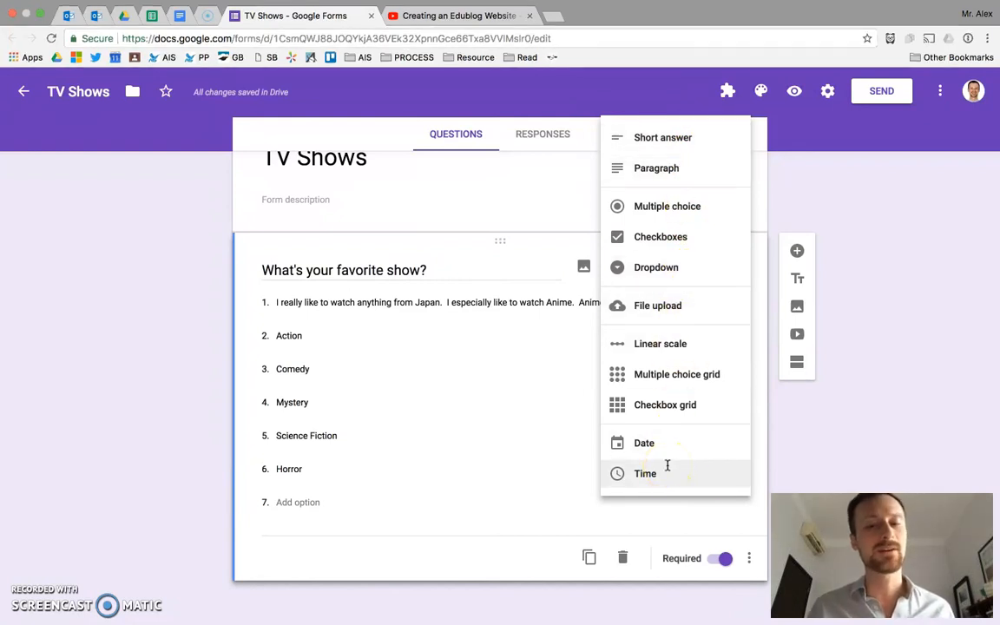
left_click(805, 475)
key("ctrl+Right")
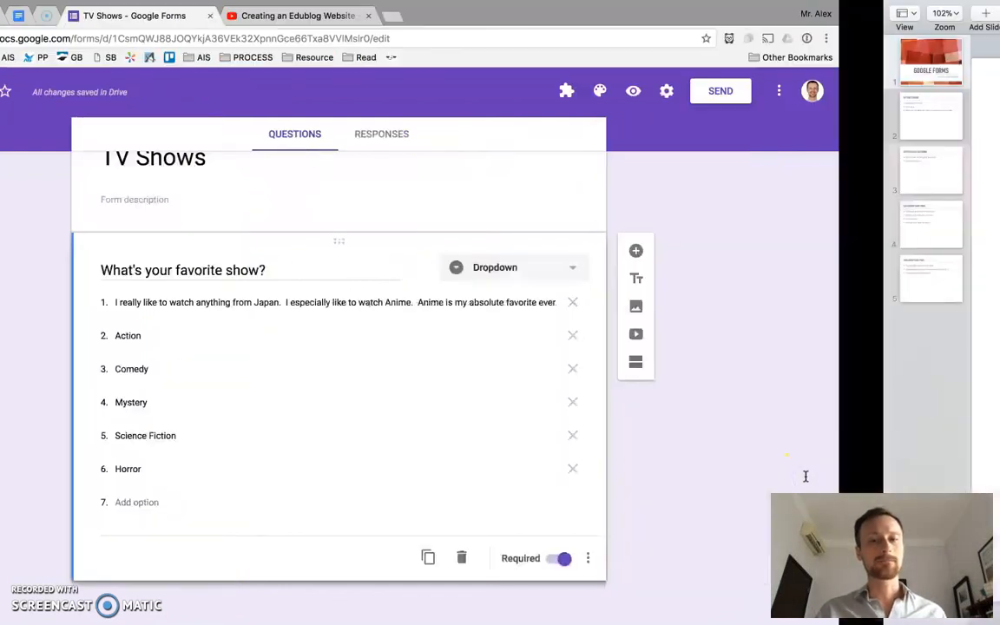
left_click(548, 327)
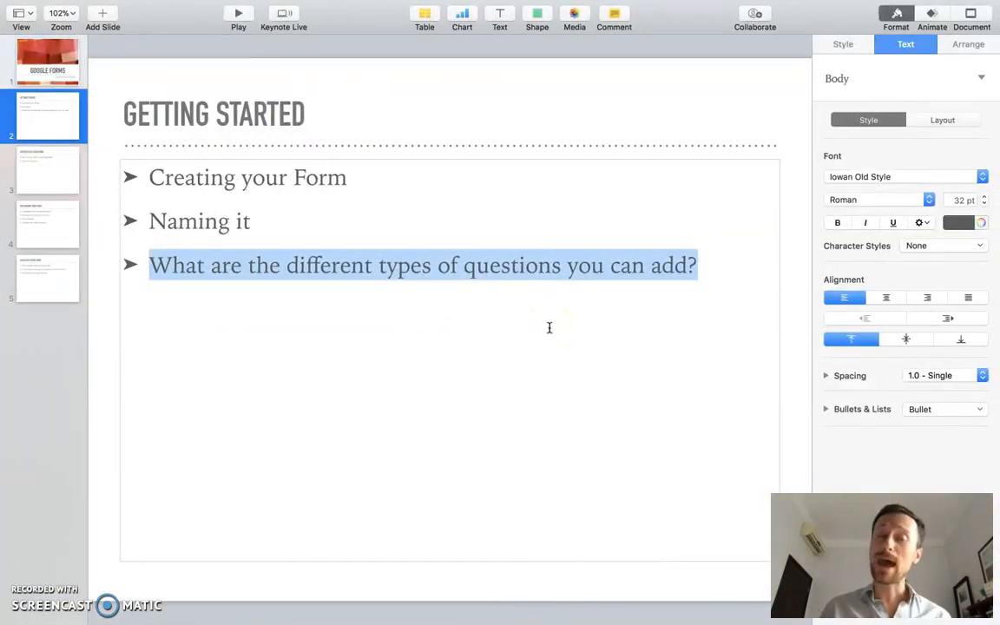